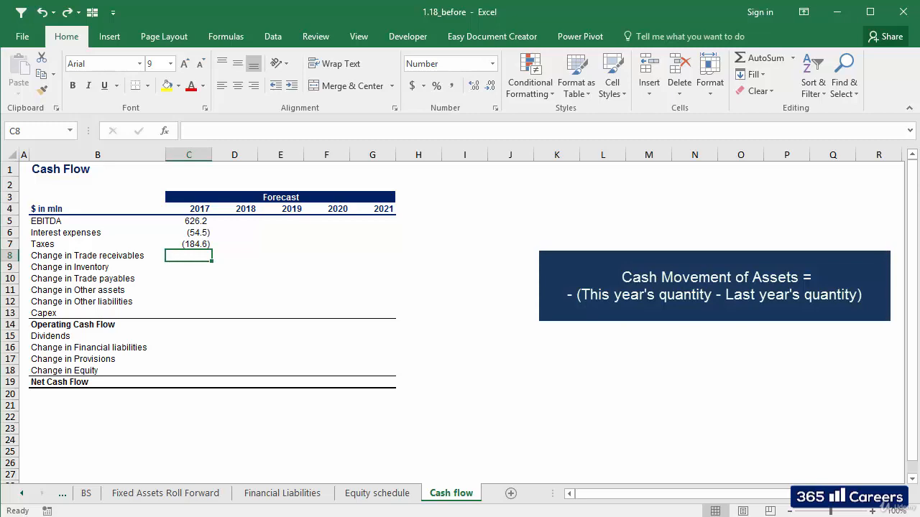
# Step: Calculate the 2017 change in trade receivables in C8 from the balance sheet as =-(BS!F5-BS!E5)
pyautogui.write('=')
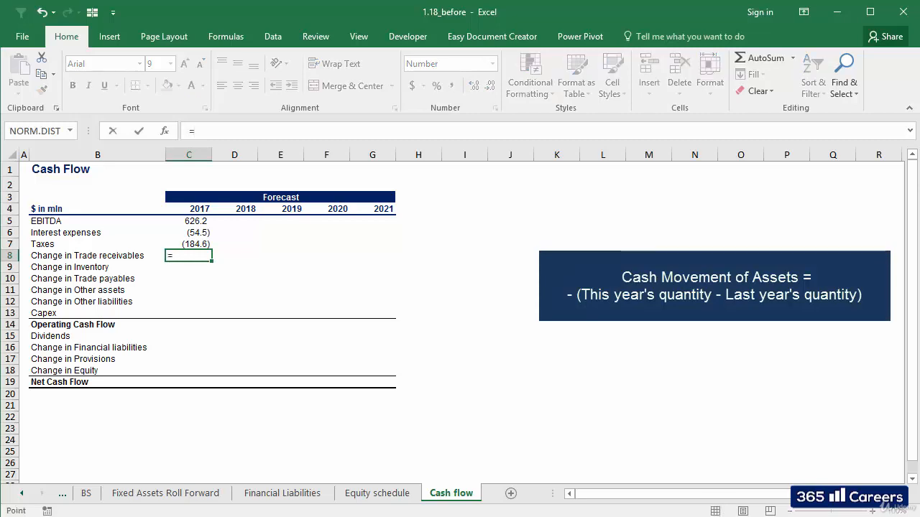
pyautogui.hotkey('ctrl', 'pageup')
pyautogui.hotkey('ctrl', 'pageup')
pyautogui.hotkey('ctrl', 'pageup')
pyautogui.hotkey('ctrl', 'pageup')
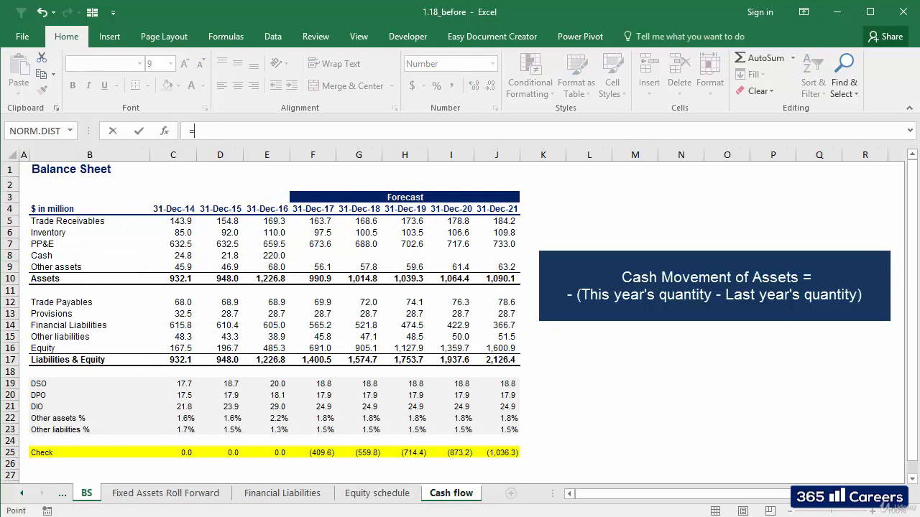
pyautogui.write('-(')
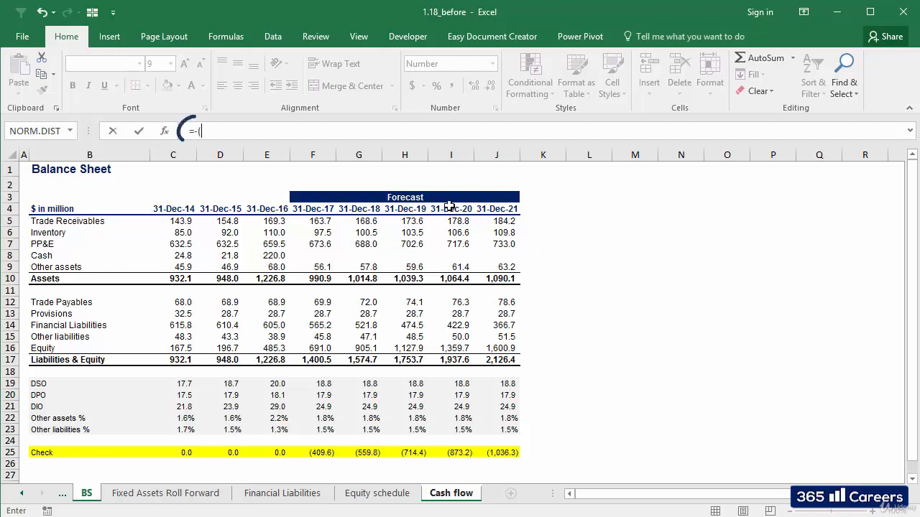
pyautogui.click(199, 133)
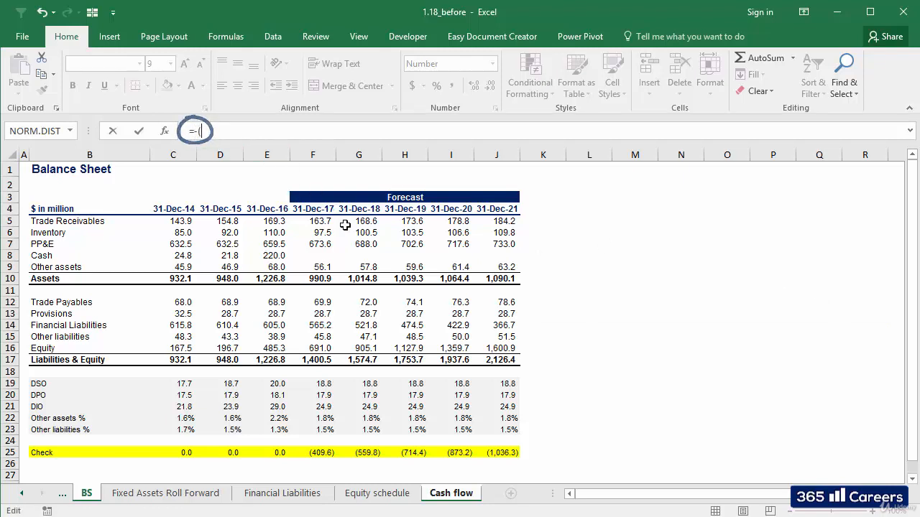
pyautogui.click(320, 222)
pyautogui.write('-')
pyautogui.click(273, 223)
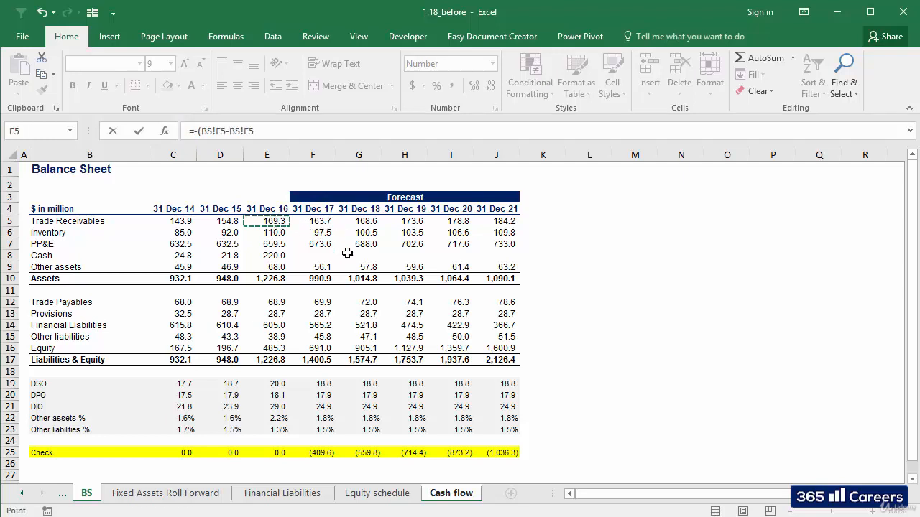
pyautogui.write(')')
pyautogui.press('Return')
# Step: Copy the trade receivables formula from C8 into C9 for the 2017 change in inventory
pyautogui.press('Up')
pyautogui.hotkey('ctrl', 'c')
pyautogui.press('Down')
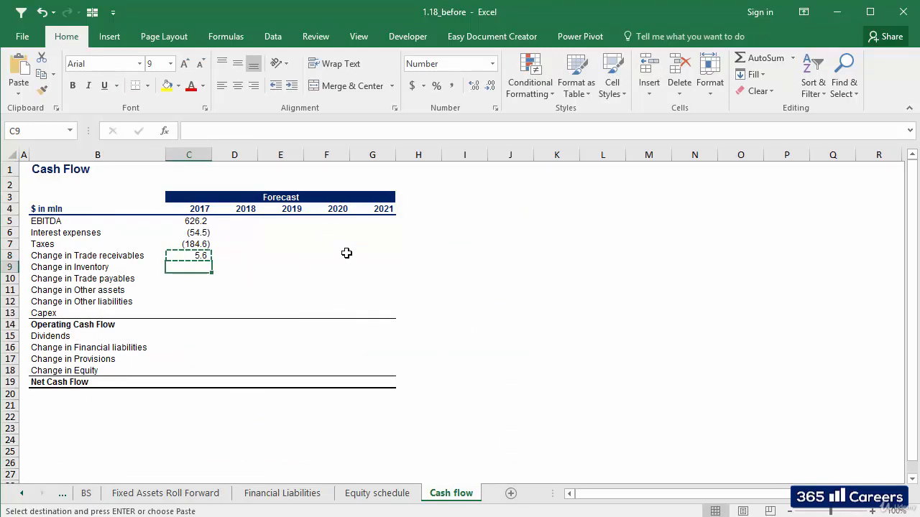
pyautogui.hotkey('ctrl', 'v')
# Step: Trace the change in inventory formula to its balance sheet source, check the receivables and inventory rows, and return to the cash flow
pyautogui.doubleClick(200, 265)
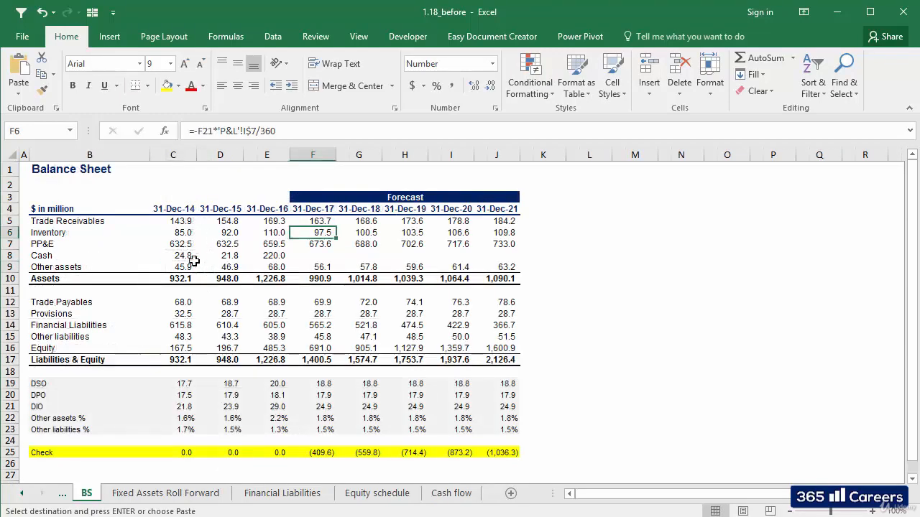
pyautogui.moveTo(61, 220); pyautogui.dragTo(72, 233)
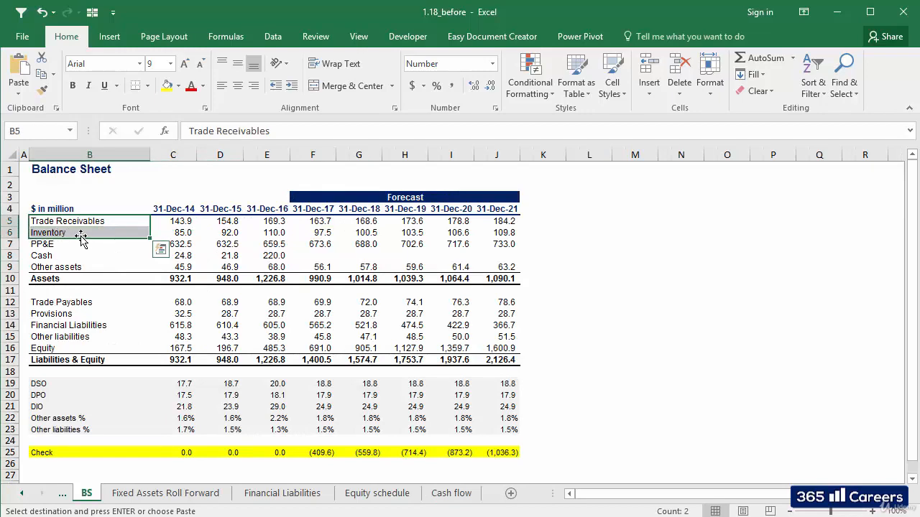
pyautogui.press('F5')
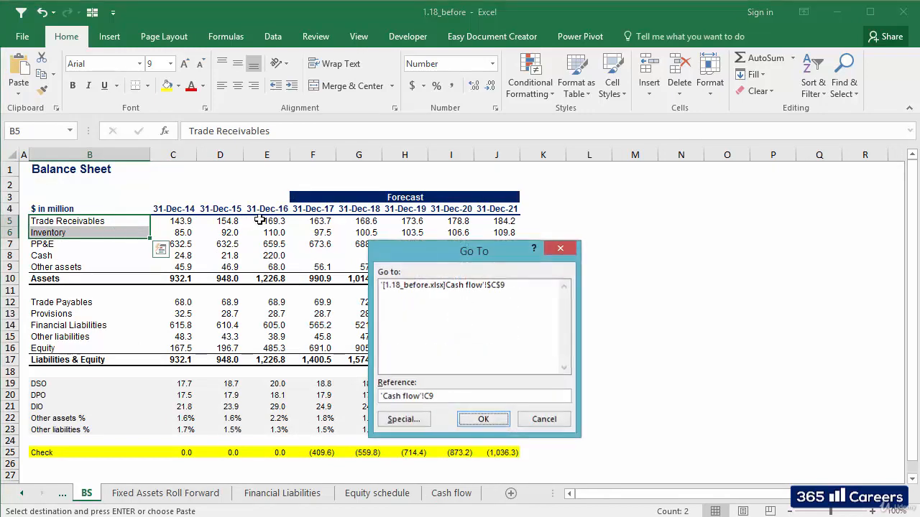
pyautogui.press('Return')
pyautogui.press('Escape')
# Step: Calculate the 2017 change in trade payables in C10 from the balance sheet as =BS!F12-BS!E12
pyautogui.click(227, 287)
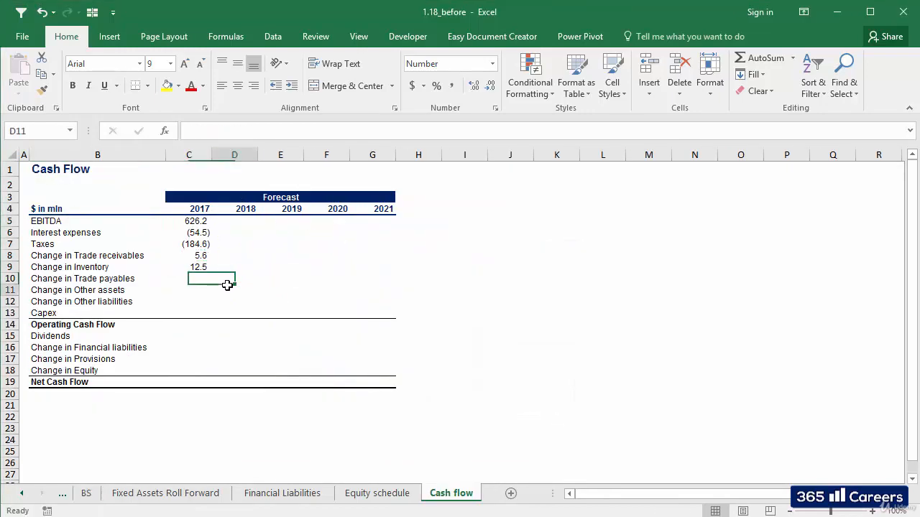
pyautogui.click(207, 280)
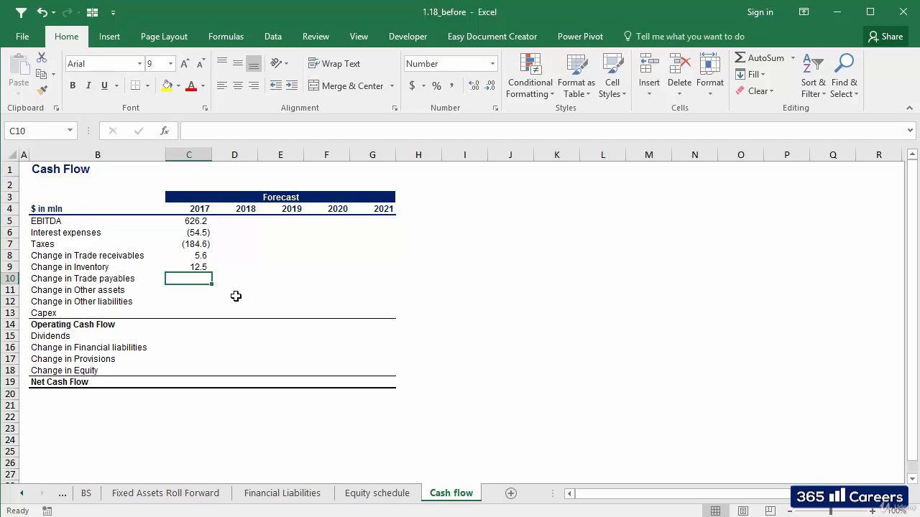
pyautogui.write('=')
pyautogui.hotkey('ctrl', 'pageup')
pyautogui.hotkey('ctrl', 'pageup')
pyautogui.hotkey('ctrl', 'pageup')
pyautogui.hotkey('ctrl', 'pageup')
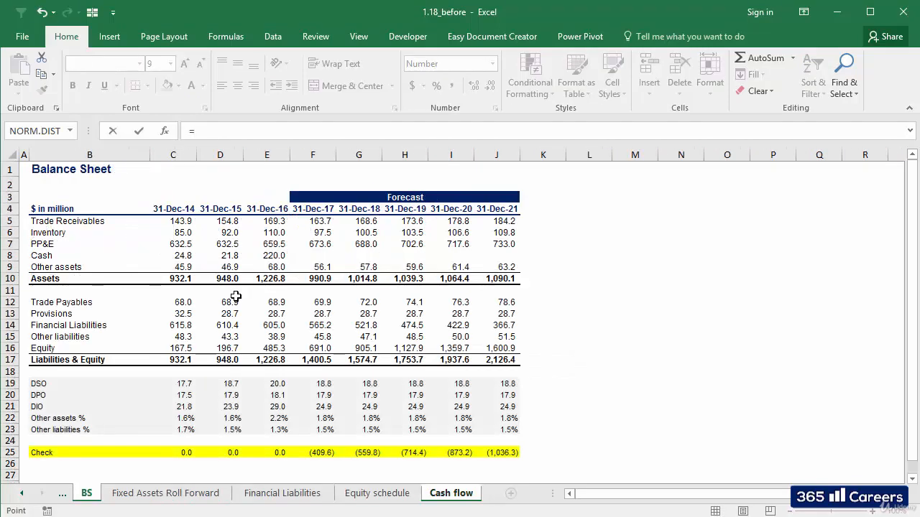
pyautogui.click(313, 303)
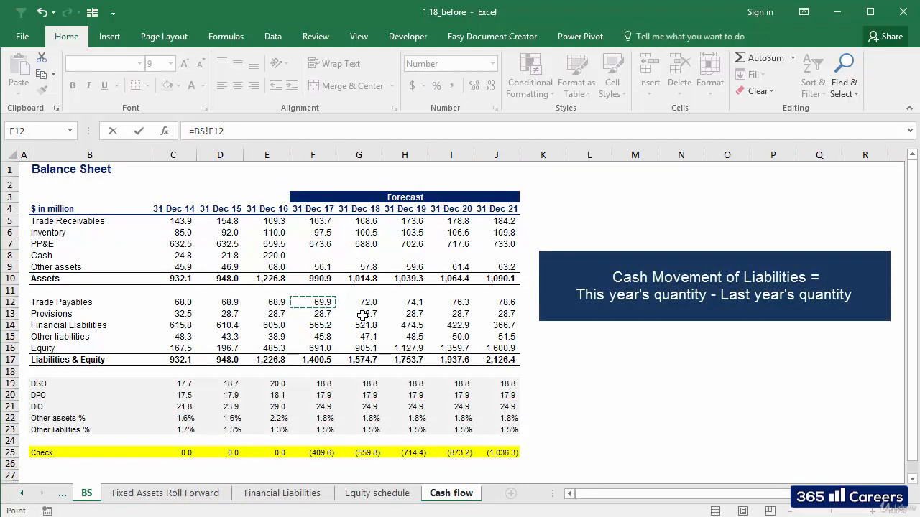
pyautogui.write('-')
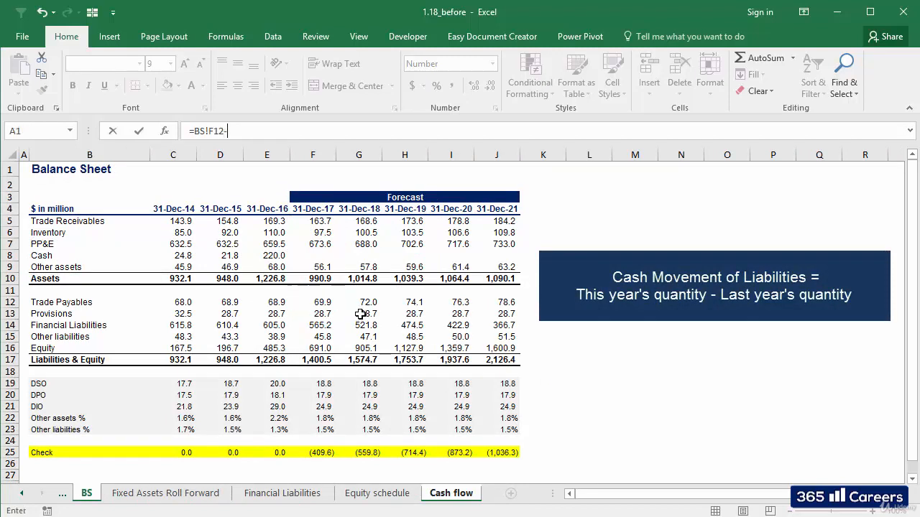
pyautogui.click(270, 302)
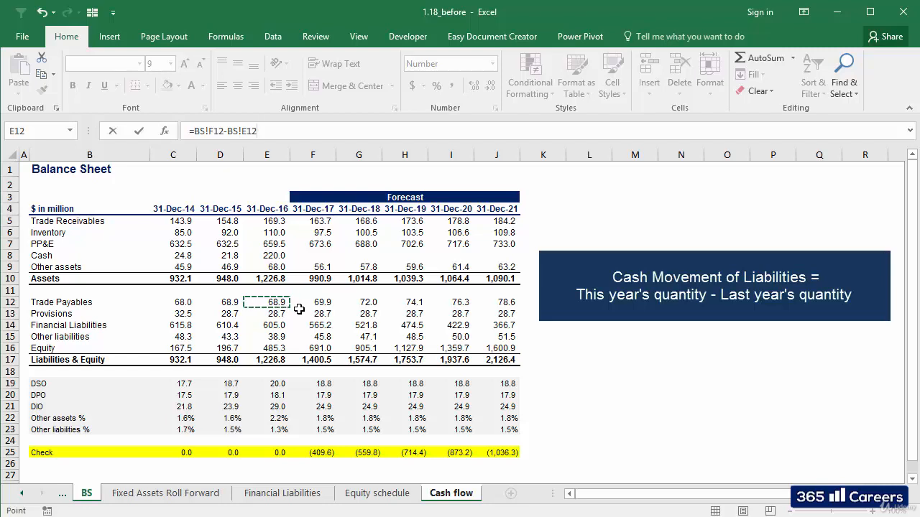
pyautogui.press('Return')
pyautogui.press('Up')
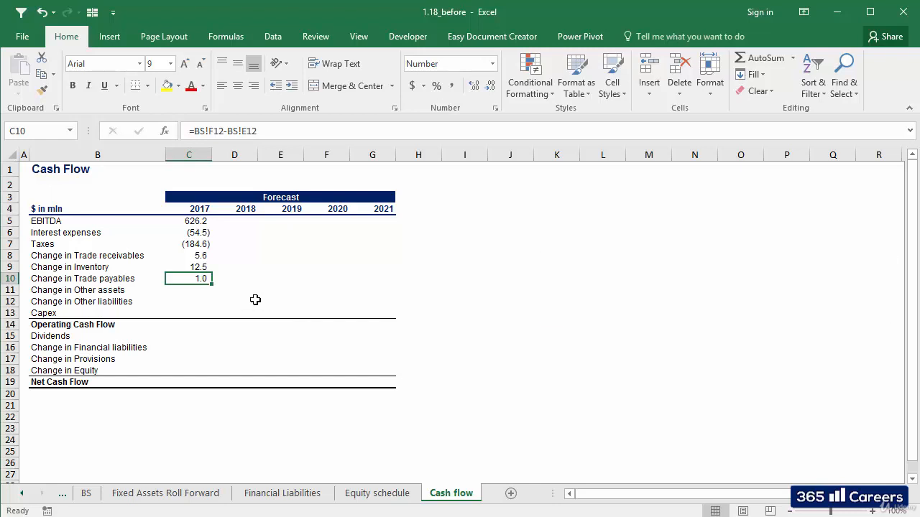
# Step: Trace the change in trade payables formula to its balance sheet source and return to the cash flow
pyautogui.doubleClick(204, 279)
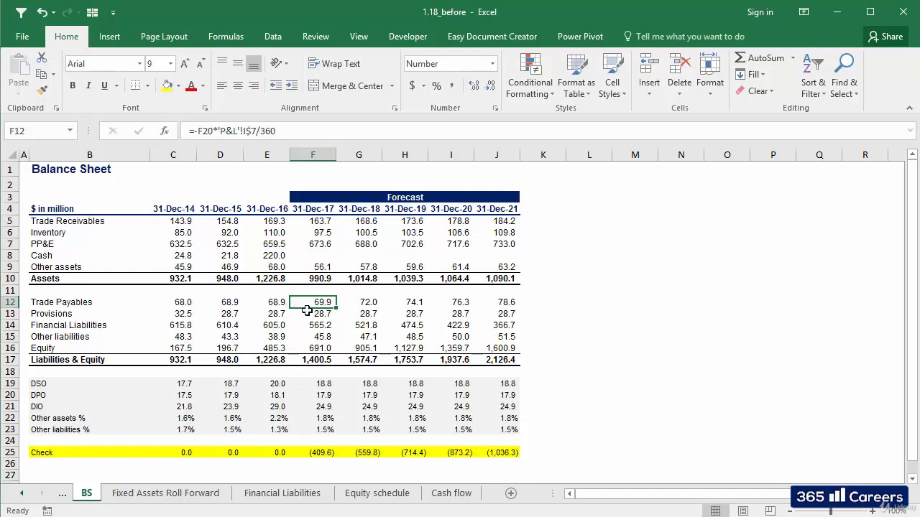
pyautogui.press('F5')
pyautogui.press('Return')
# Step: Calculate the 2017 change in other assets in C11 as the negative difference between balance sheet cells F9 and E9
pyautogui.press('Down')
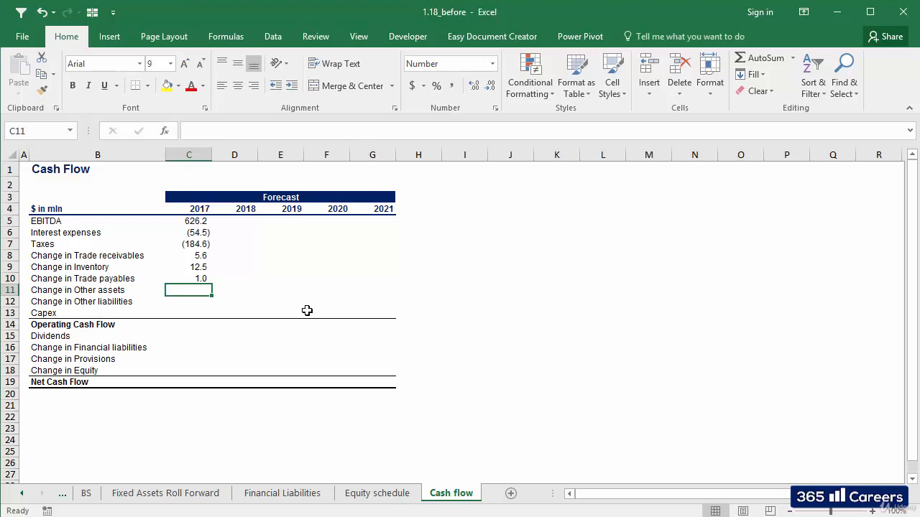
pyautogui.write('=-')
pyautogui.hotkey('ctrl', 'pageup')
pyautogui.hotkey('ctrl', 'pageup')
pyautogui.hotkey('ctrl', 'pageup')
pyautogui.hotkey('ctrl', 'pageup')
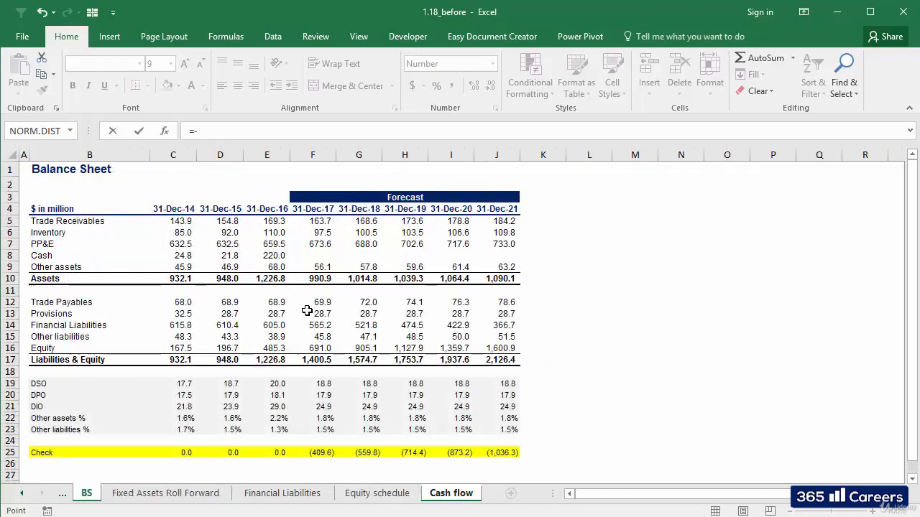
pyautogui.write('(')
pyautogui.click(307, 268)
pyautogui.write('-')
pyautogui.click(275, 267)
pyautogui.write(')')
pyautogui.press('Return')
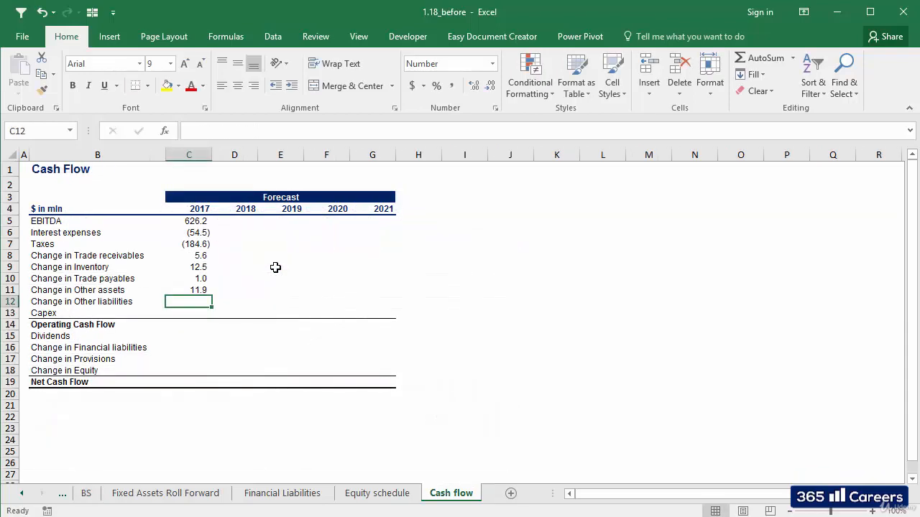
# Step: Calculate the 2017 change in other liabilities in C12 from the balance sheet as =BS!F15-BS!E15
pyautogui.write('=')
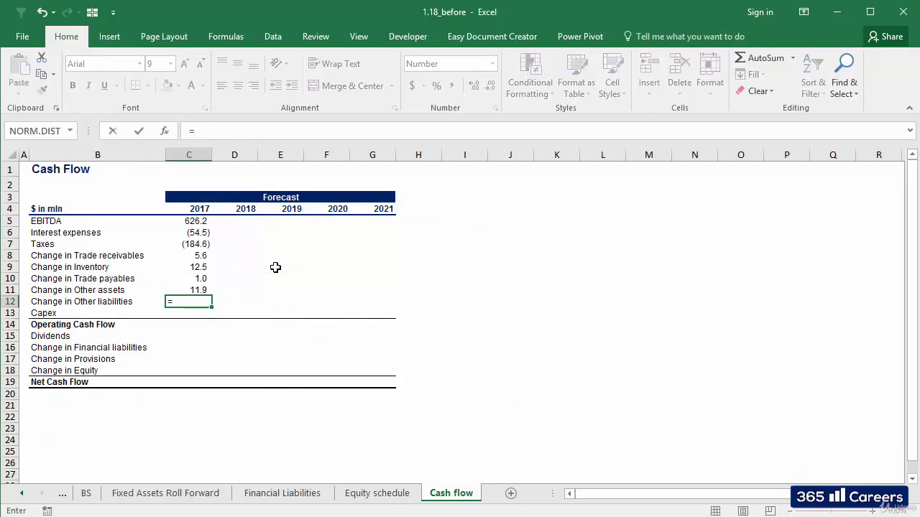
pyautogui.hotkey('ctrl', 'pageup')
pyautogui.hotkey('ctrl', 'pageup')
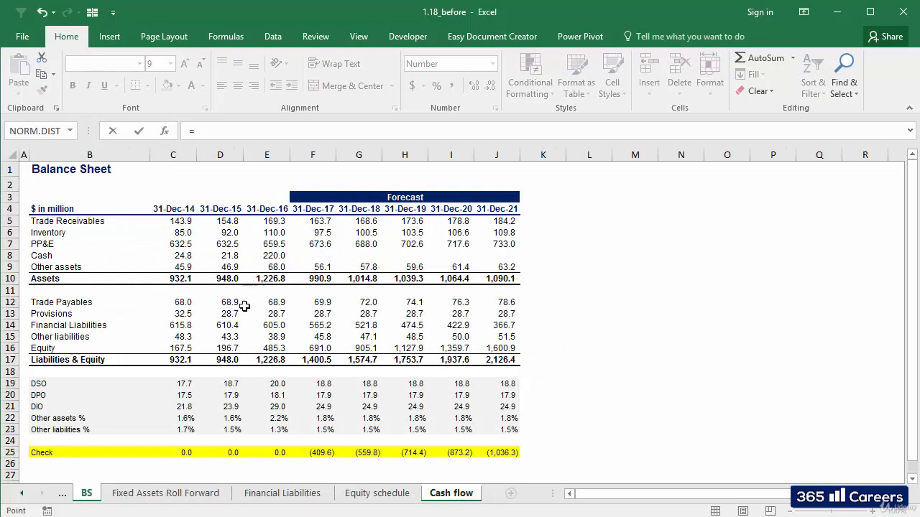
pyautogui.click(306, 337)
pyautogui.write('-')
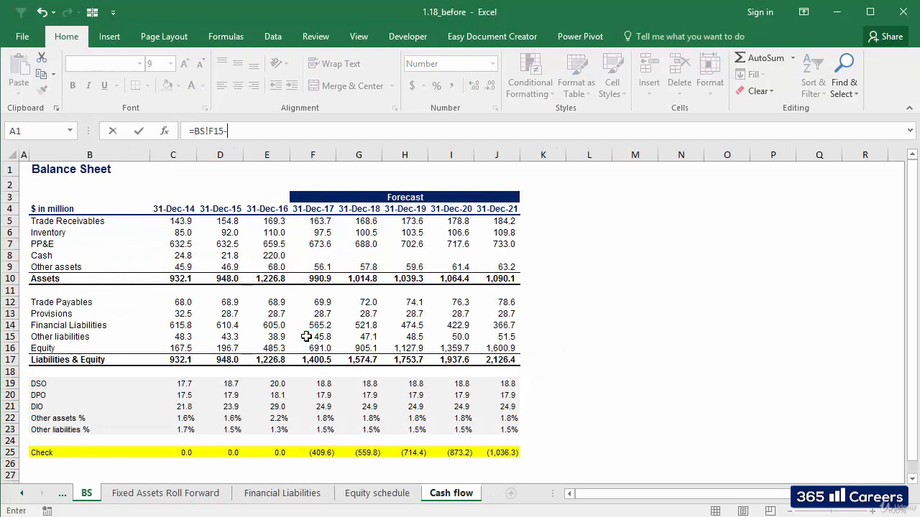
pyautogui.click(276, 336)
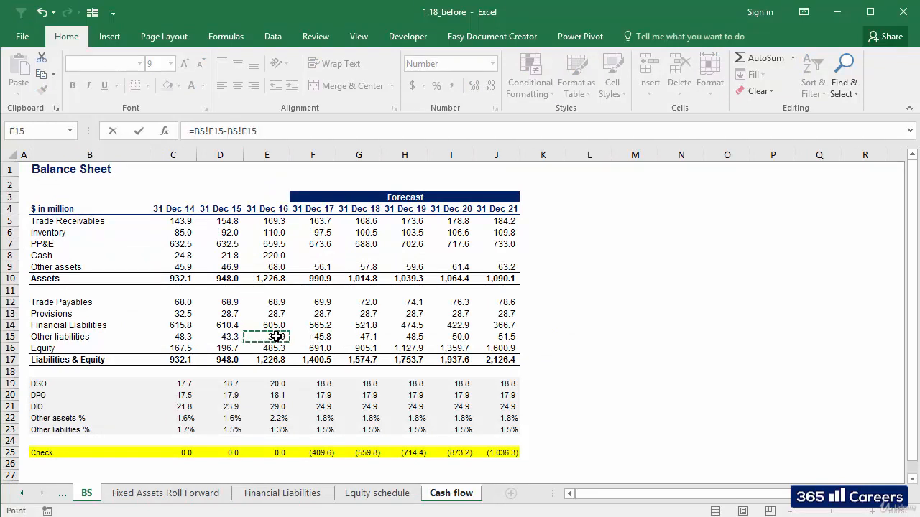
pyautogui.press('Return')
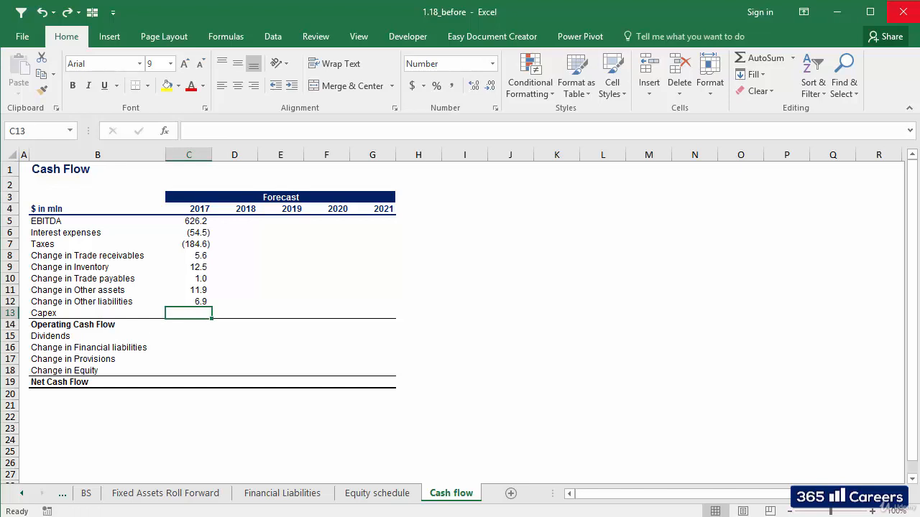
# Step: Link the 2017 Capex in C13 to the fixed asset schedule with ='Fixed Assets Roll Forward'!F7
pyautogui.write('=')
pyautogui.hotkey('ctrl', 'pageup')
pyautogui.hotkey('ctrl', 'pageup')
pyautogui.hotkey('ctrl', 'pageup')
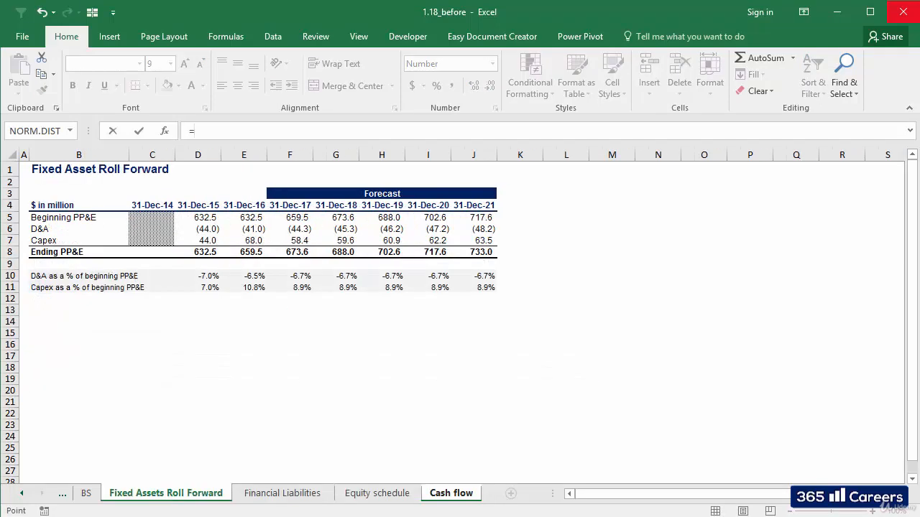
pyautogui.click(300, 242)
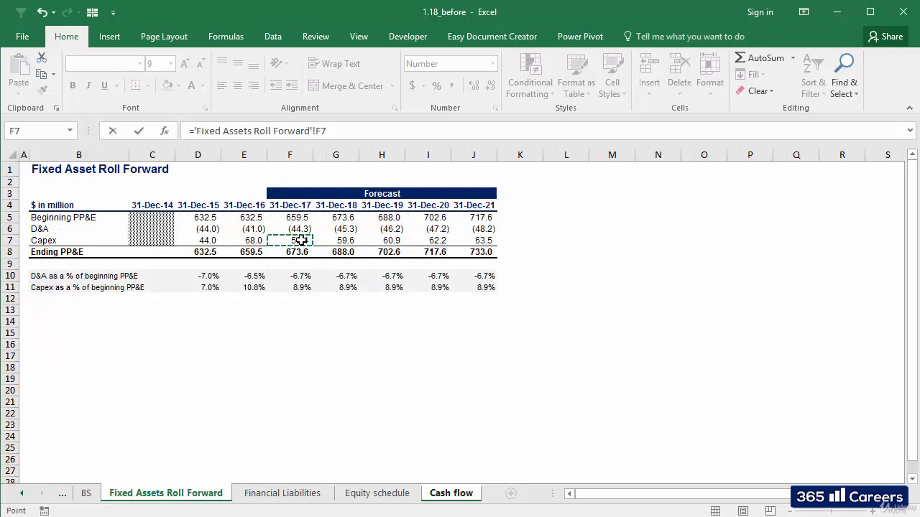
pyautogui.press('Return')
# Step: Put a minus sign in front of the Capex reference in C13 so it counts as a cash outflow
pyautogui.click(192, 313)
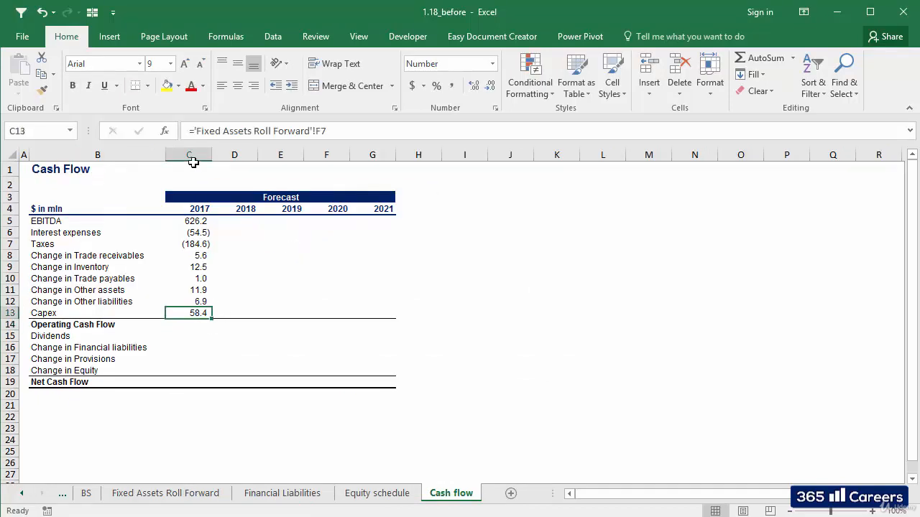
pyautogui.click(193, 131)
pyautogui.write('-')
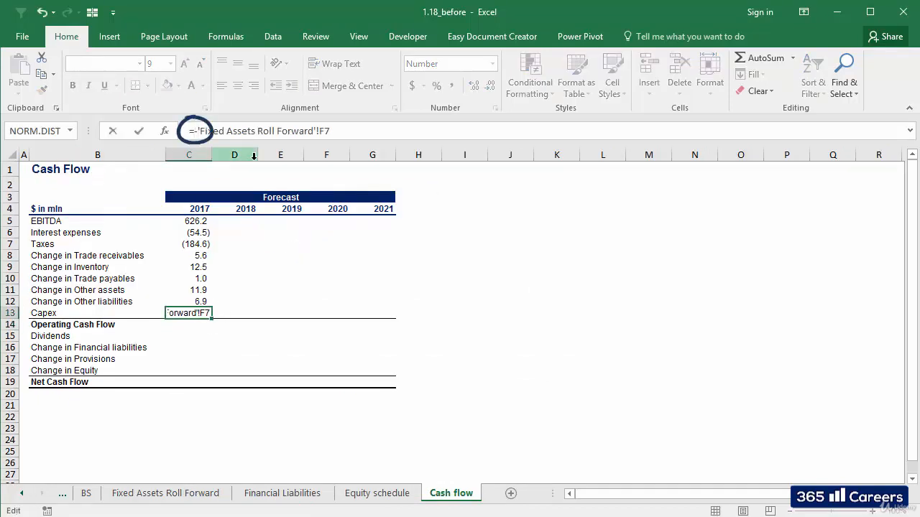
pyautogui.press('Return')
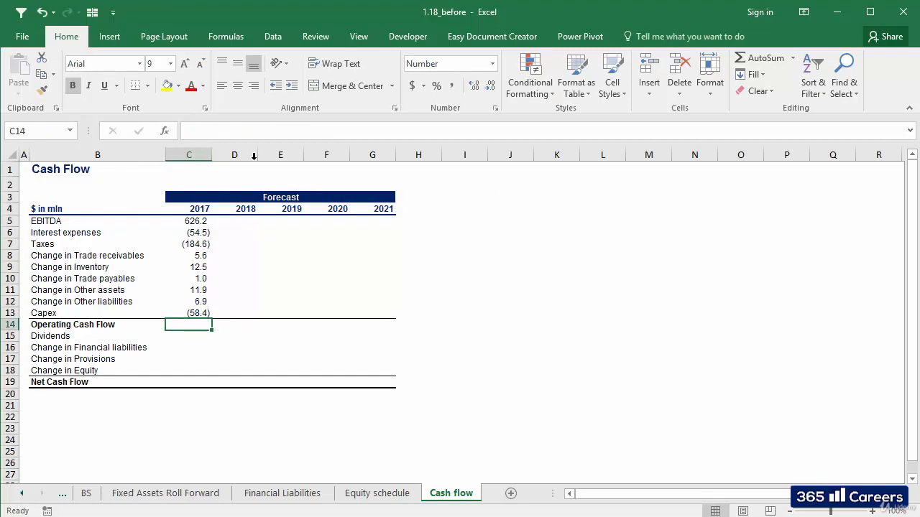
# Step: Total the 2017 operating cash flow in C14 with =SUM(C5:C13)
pyautogui.write('=SUM(')
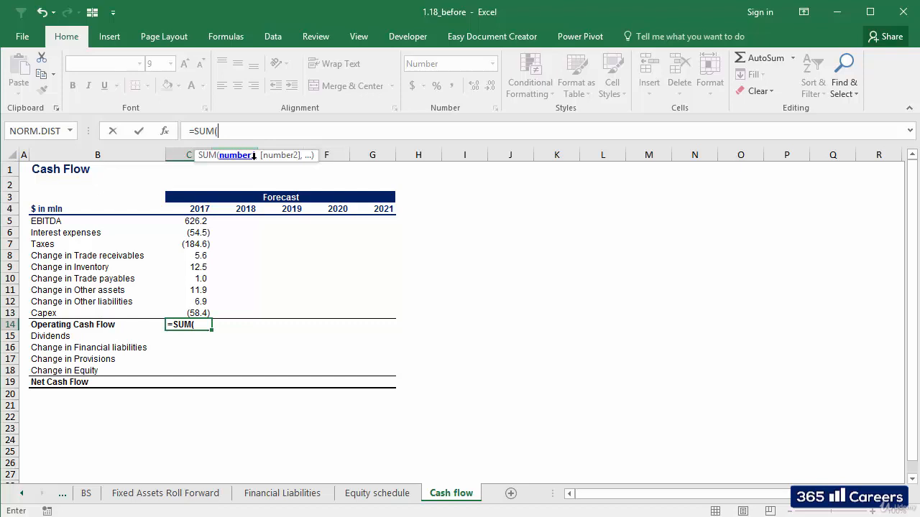
pyautogui.press('Up')
pyautogui.hotkey('shift', 'Up')
pyautogui.hotkey('shift', 'Up')
pyautogui.hotkey('shift', 'Up')
pyautogui.hotkey('shift', 'Up')
pyautogui.hotkey('shift', 'Up')
pyautogui.hotkey('shift', 'Up')
pyautogui.hotkey('shift', 'Up')
pyautogui.hotkey('shift', 'Up')
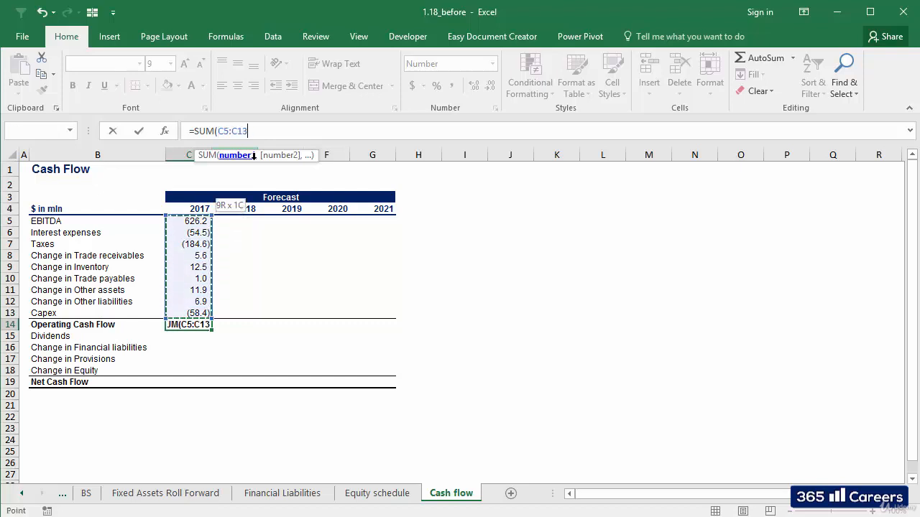
pyautogui.press('Return')
pyautogui.press('Up')
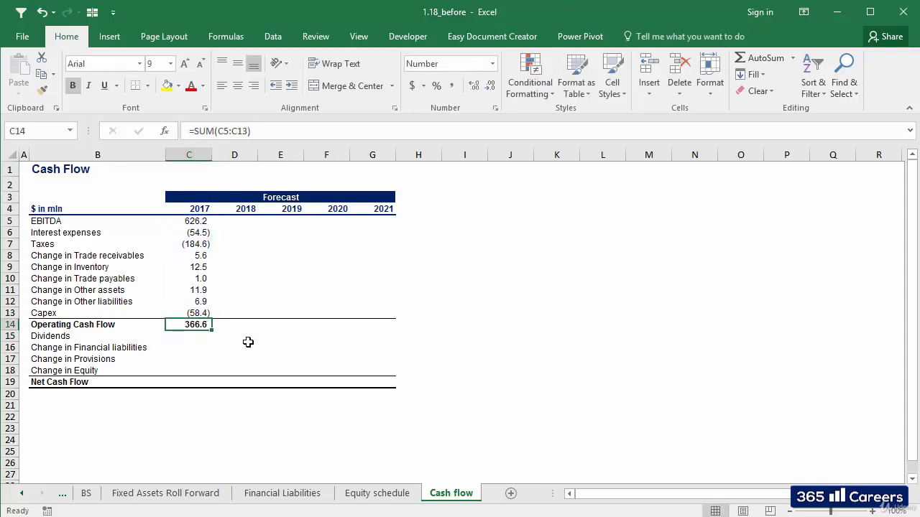
# Step: Select the row labels from Dividends through Change in Equity in B15:B18 to review the remaining cash flow items
pyautogui.press('Down')
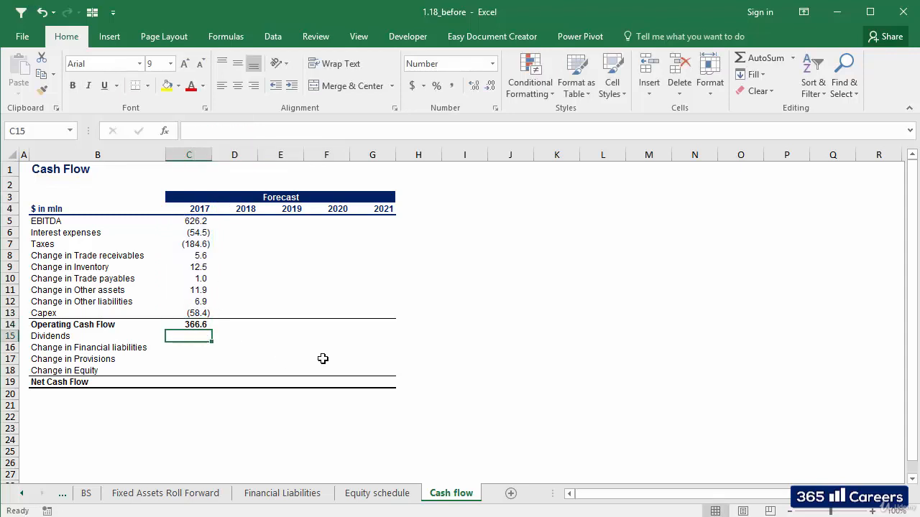
pyautogui.moveTo(101, 336); pyautogui.dragTo(134, 362)
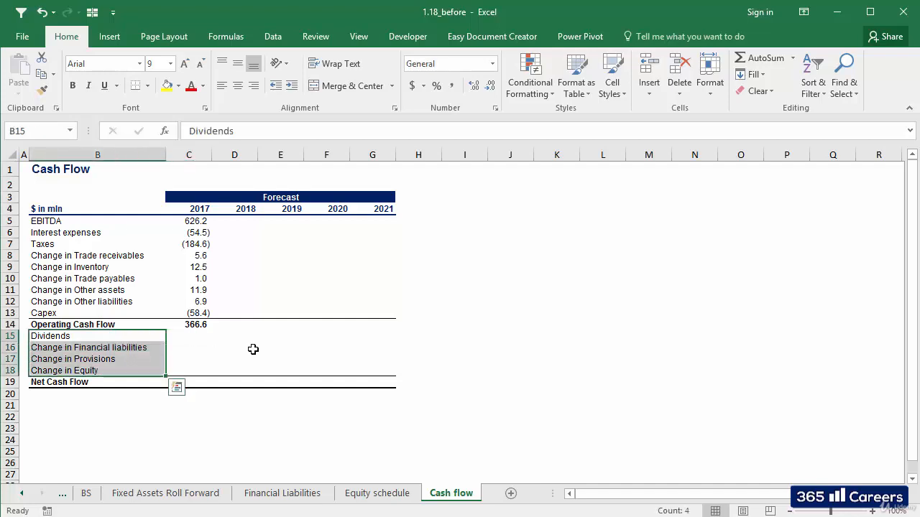
# Step: Link the 2017 Dividends in C15 to the equity schedule with ='Equity schedule'!F8
pyautogui.click(191, 336)
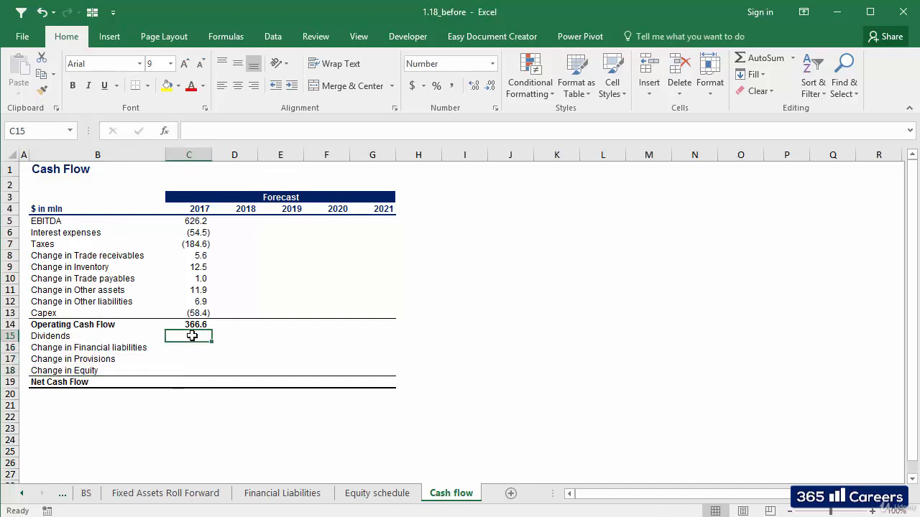
pyautogui.write('=')
pyautogui.hotkey('ctrl', 'End')
pyautogui.hotkey('ctrl', 'pageup')
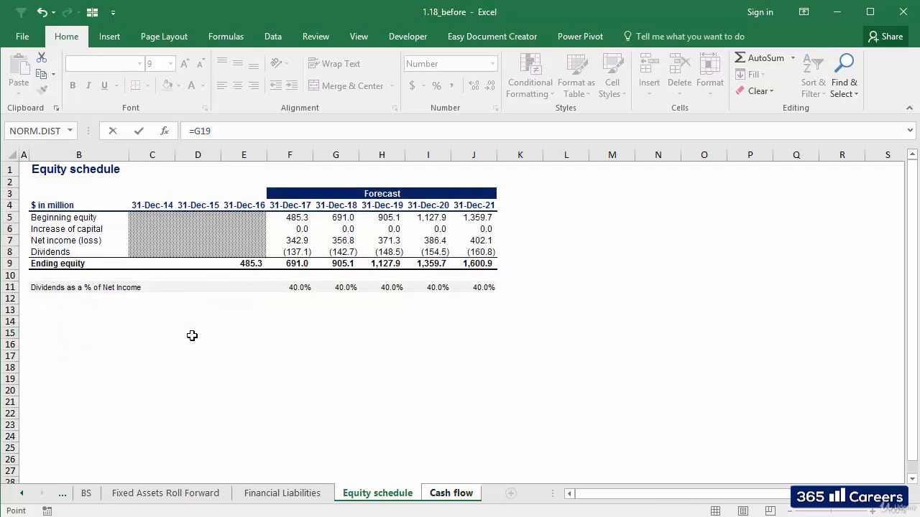
pyautogui.click(289, 252)
pyautogui.press('Return')
pyautogui.press('Up')
pyautogui.press('Down')
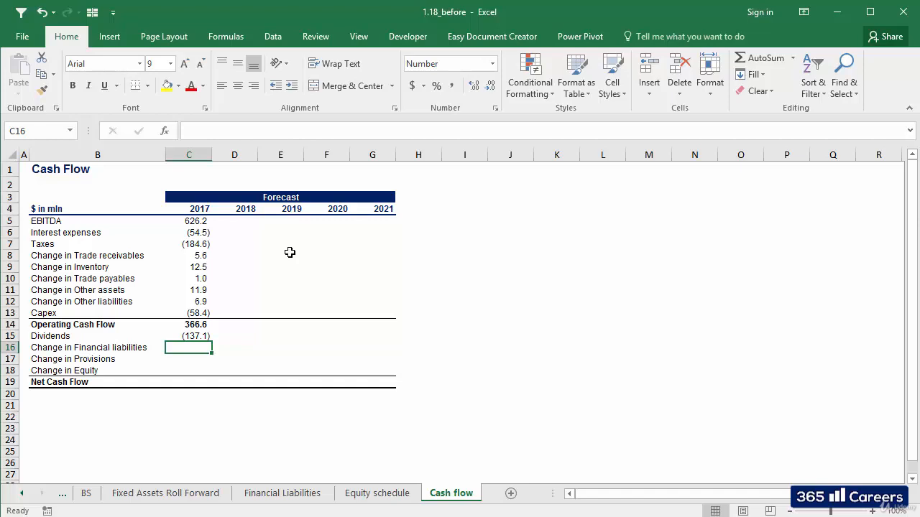
# Step: Calculate the 2017 Change in Financial liabilities in C16 as 2017 minus 2016 ending debt, using F8 and E8 of the Financial Liabilities sheet
pyautogui.write('=')
pyautogui.hotkey('ctrl', 'pageup')
pyautogui.hotkey('ctrl', 'pageup')
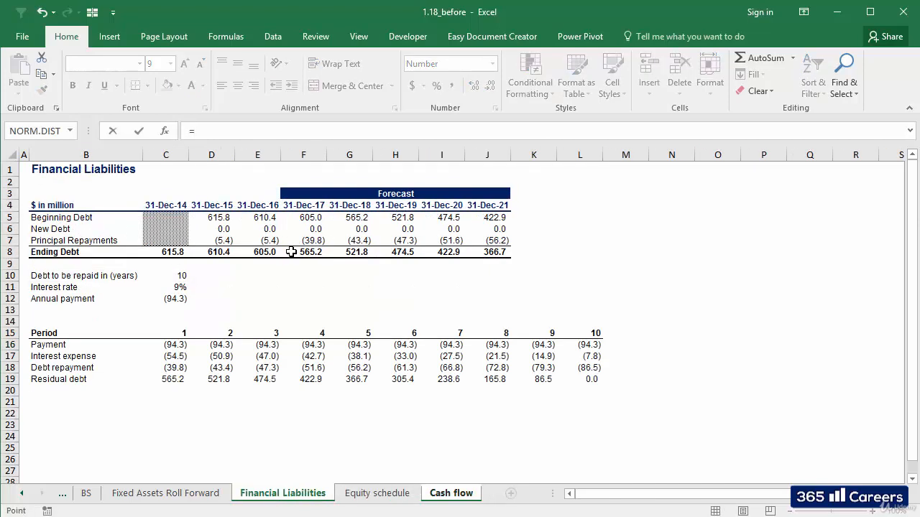
pyautogui.click(309, 252)
pyautogui.write('-')
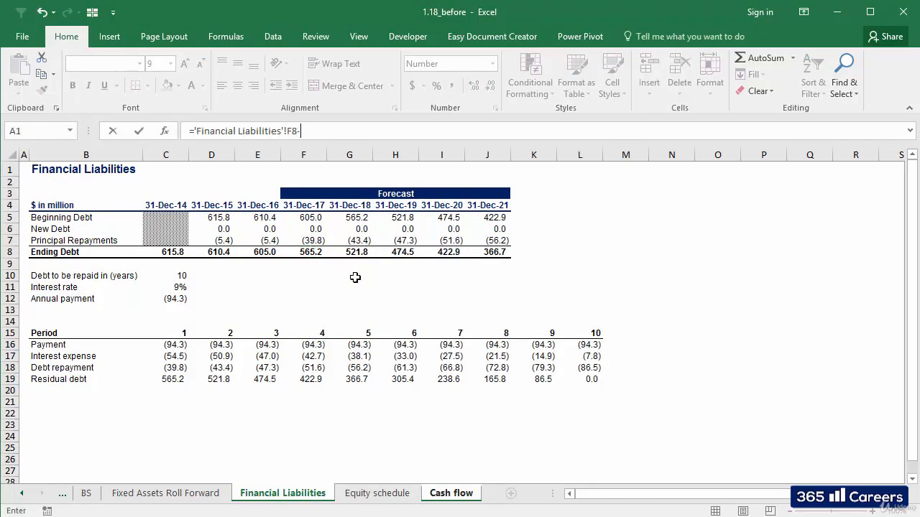
pyautogui.click(266, 250)
pyautogui.press('Return')
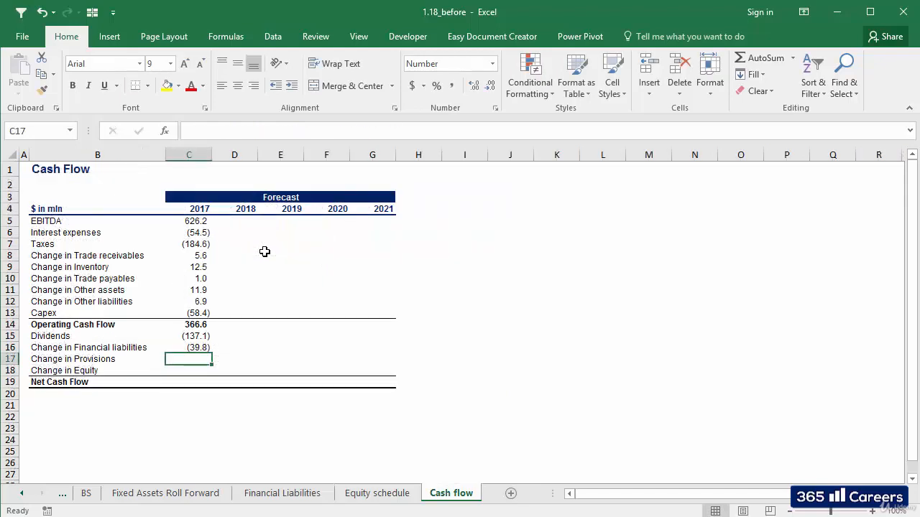
# Step: Calculate the 2017 Change in Provisions in C17 with =BS!F13-BS!E13
pyautogui.write('=')
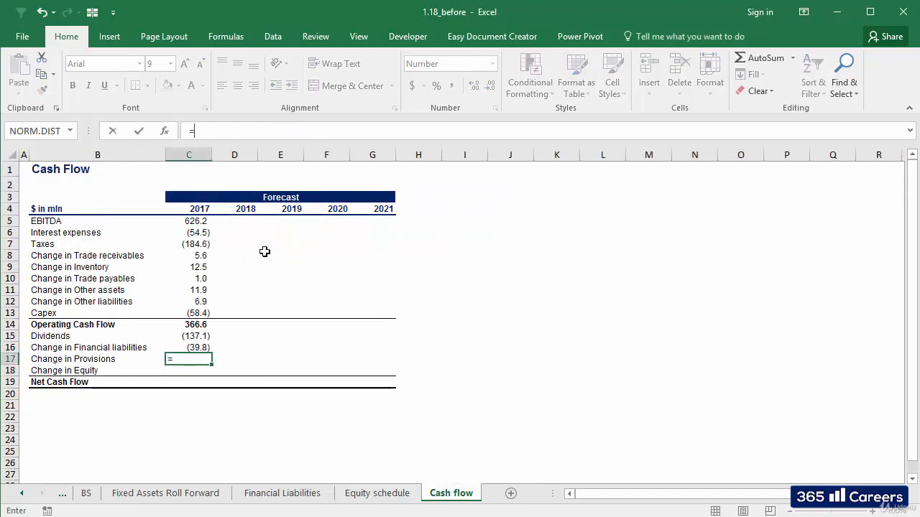
pyautogui.hotkey('ctrl', 'pageup')
pyautogui.hotkey('ctrl', 'pageup')
pyautogui.hotkey('ctrl', 'pageup')
pyautogui.hotkey('ctrl', 'pageup')
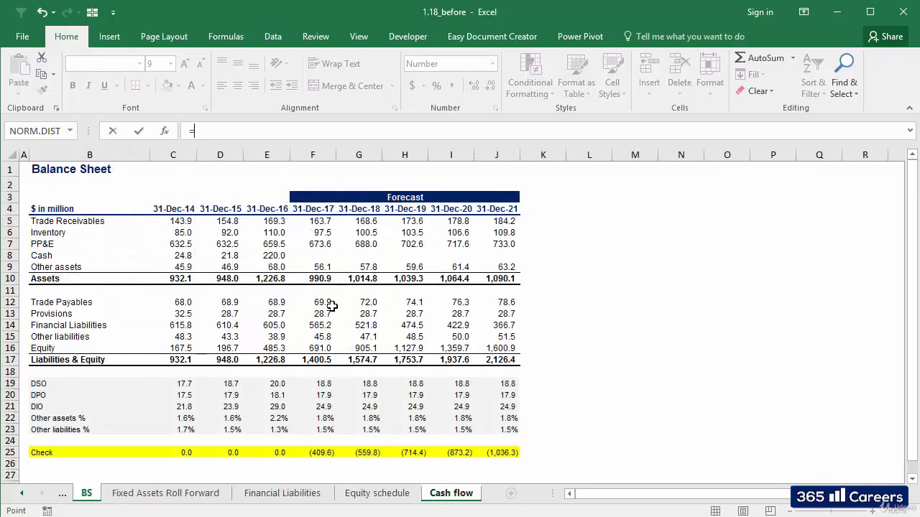
pyautogui.click(319, 316)
pyautogui.write('-')
pyautogui.click(274, 313)
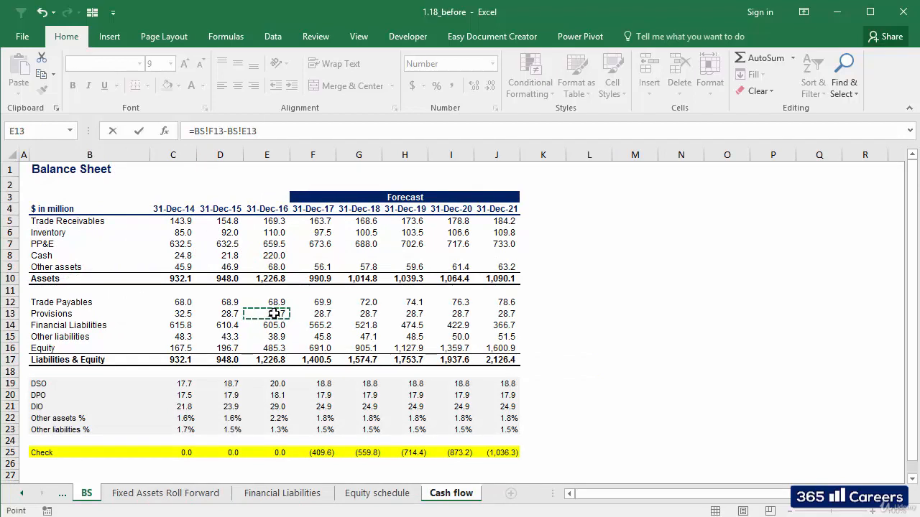
pyautogui.press('Return')
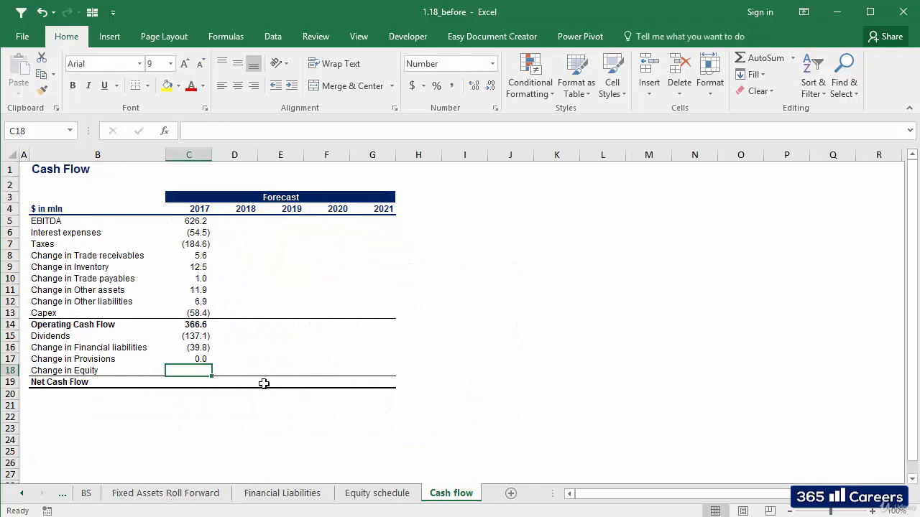
# Step: Calculate the 2017 Change in Equity in C18 from the Equity schedule as ending equity F9 minus E9, minus net income F7, minus dividends F8
pyautogui.write('=')
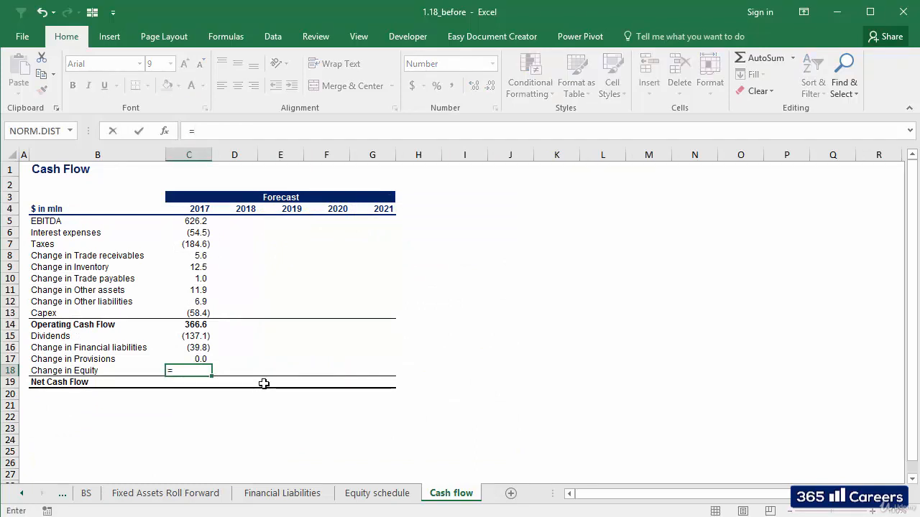
pyautogui.hotkey('ctrl', 'pageup')
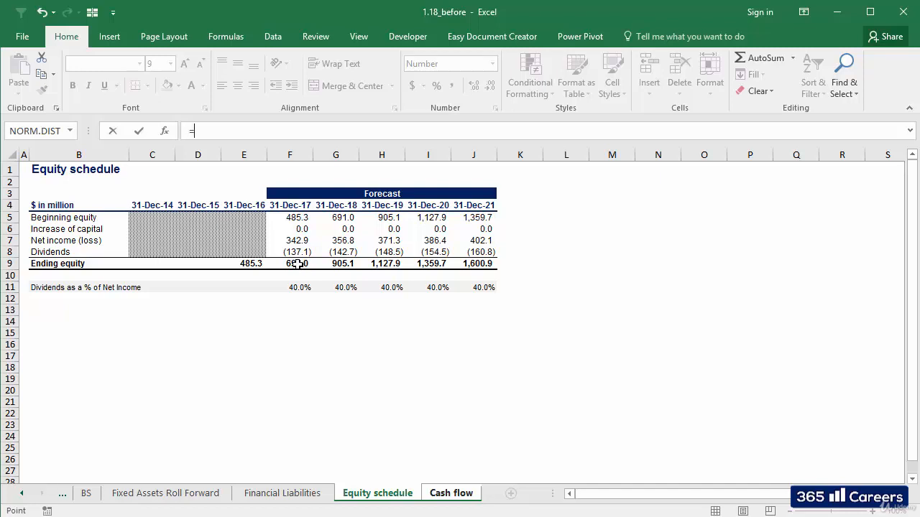
pyautogui.click(298, 265)
pyautogui.write('-')
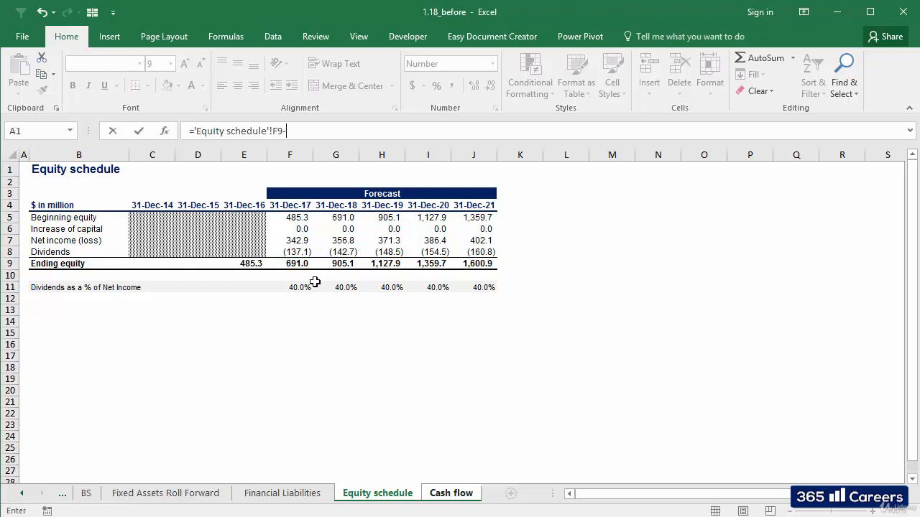
pyautogui.click(249, 265)
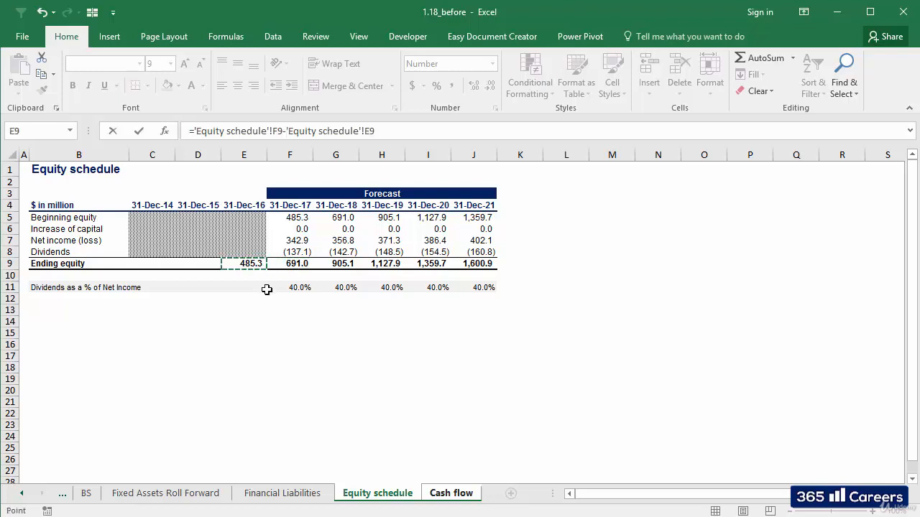
pyautogui.write("-'Equity schedule'!F7")
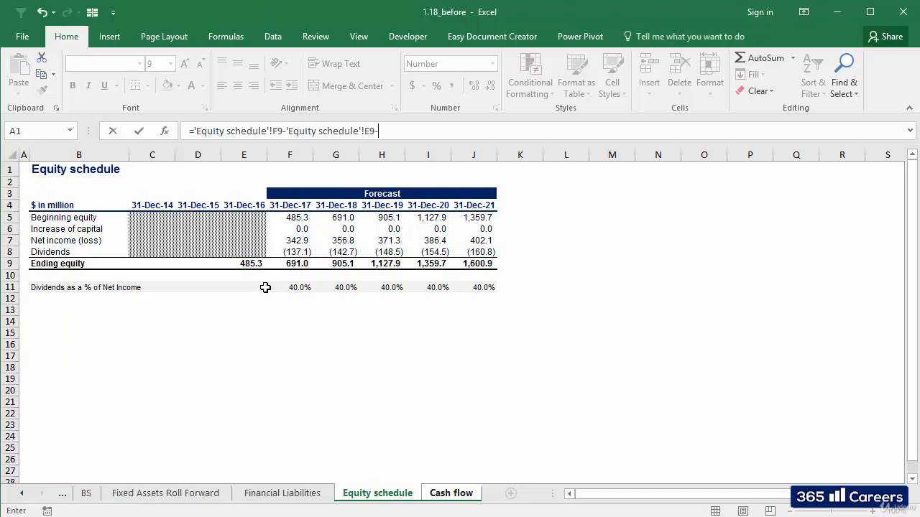
pyautogui.write('-')
pyautogui.click(300, 252)
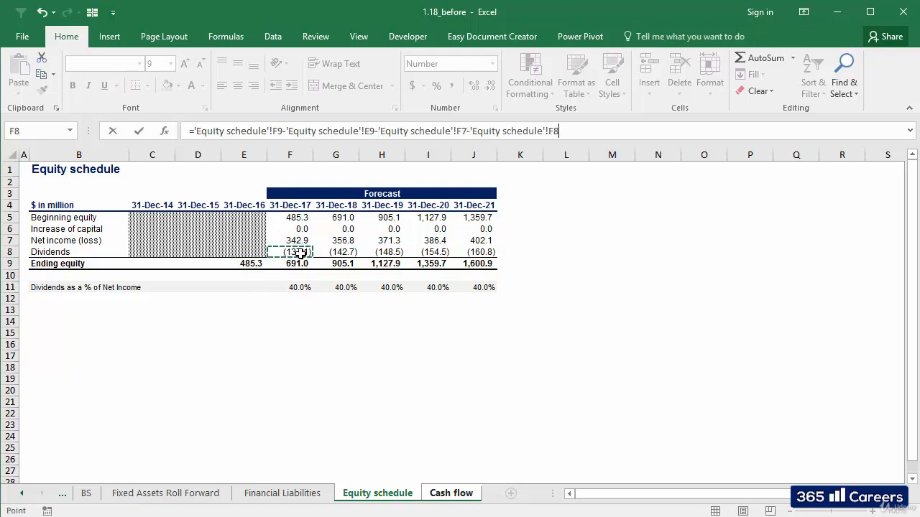
pyautogui.press('Return')
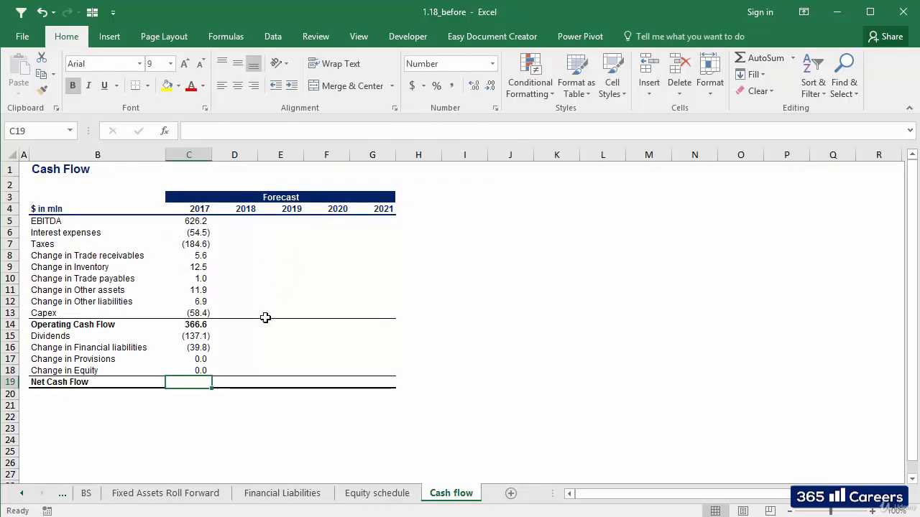
pyautogui.click(200, 371)
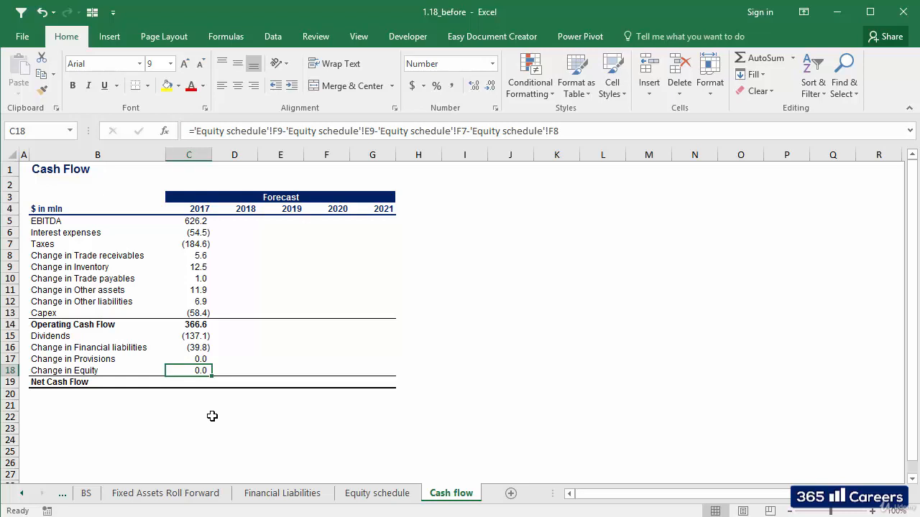
# Step: Total the 2017 Net Cash Flow in C19 with =SUM(C14:C18)
pyautogui.press('Down')
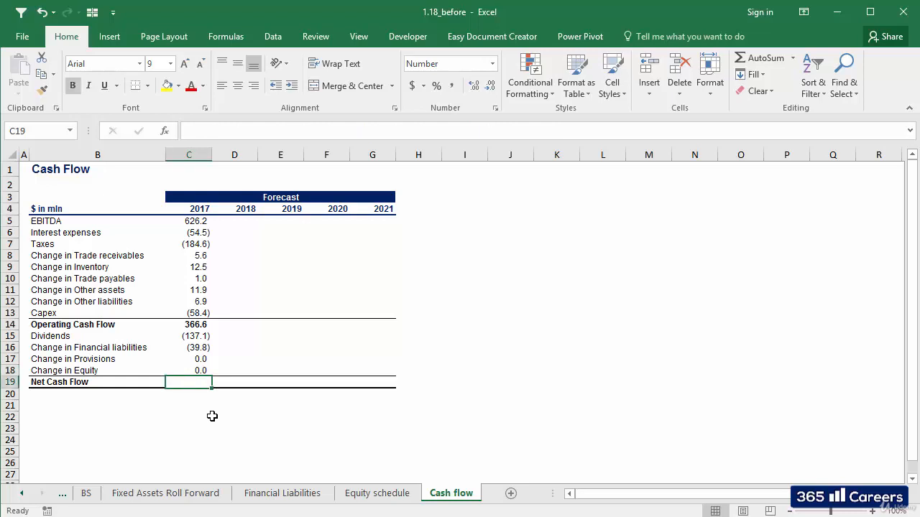
pyautogui.write('=SUM(')
pyautogui.press('Up')
pyautogui.hotkey('shift', 'Up')
pyautogui.hotkey('shift', 'Up')
pyautogui.hotkey('shift', 'Up')
pyautogui.hotkey('shift', 'Up')
pyautogui.write(')')
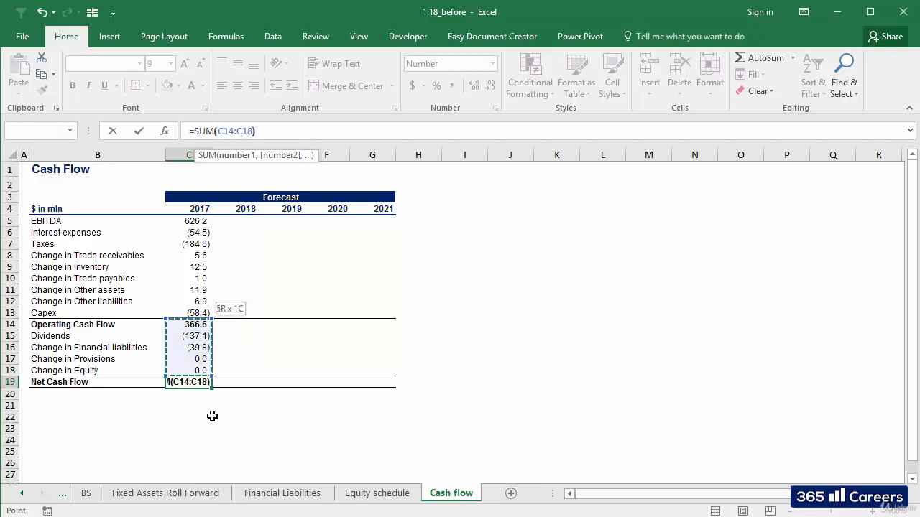
pyautogui.press('Return')
pyautogui.click(201, 382)
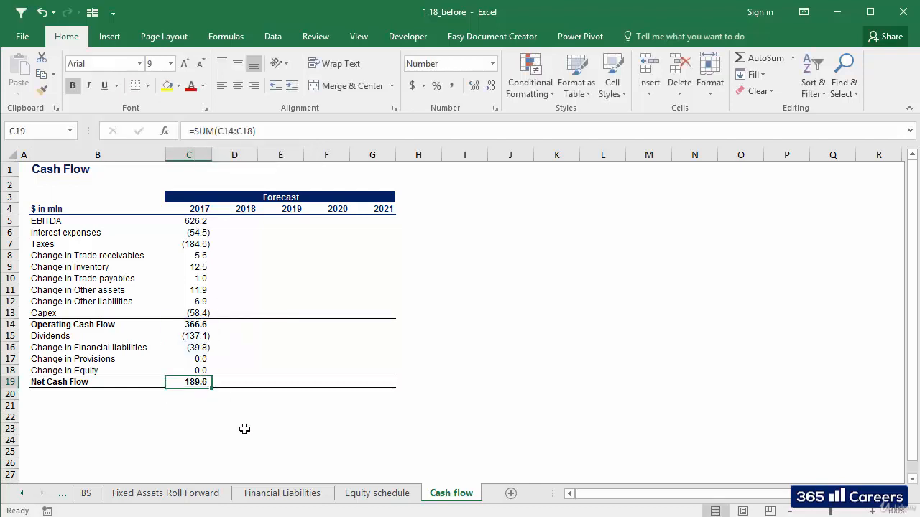
# Step: Calculate 2017 Cash in F8 of the BS sheet with =E8+'Cash flow'!C19, and inspect the 2017 balance check in F25
pyautogui.click(89, 493)
pyautogui.write('=')
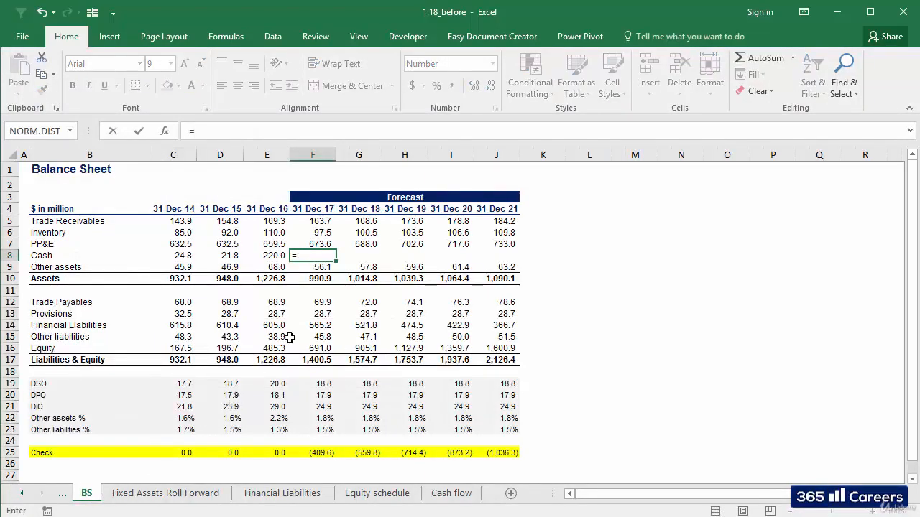
pyautogui.click(274, 256)
pyautogui.write('+')
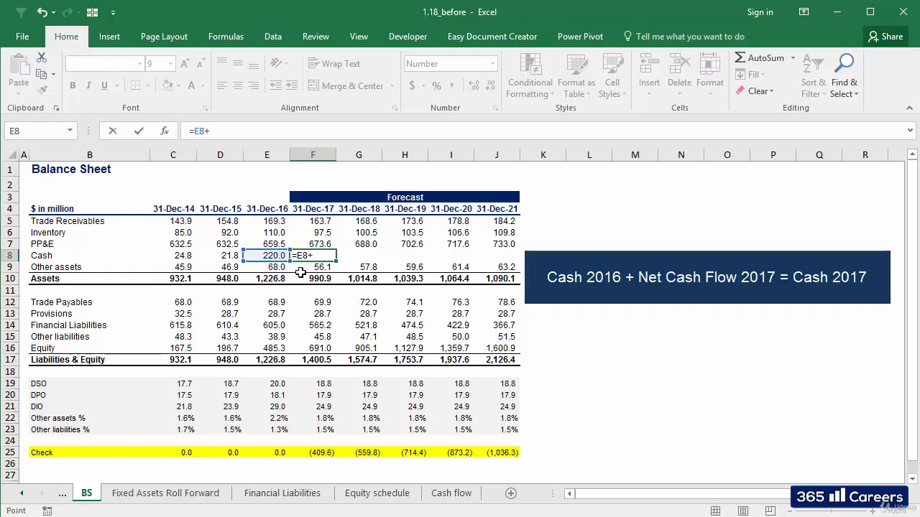
pyautogui.hotkey('ctrl', 'pagedown')
pyautogui.hotkey('ctrl', 'pagedown')
pyautogui.hotkey('ctrl', 'pagedown')
pyautogui.hotkey('ctrl', 'pagedown')
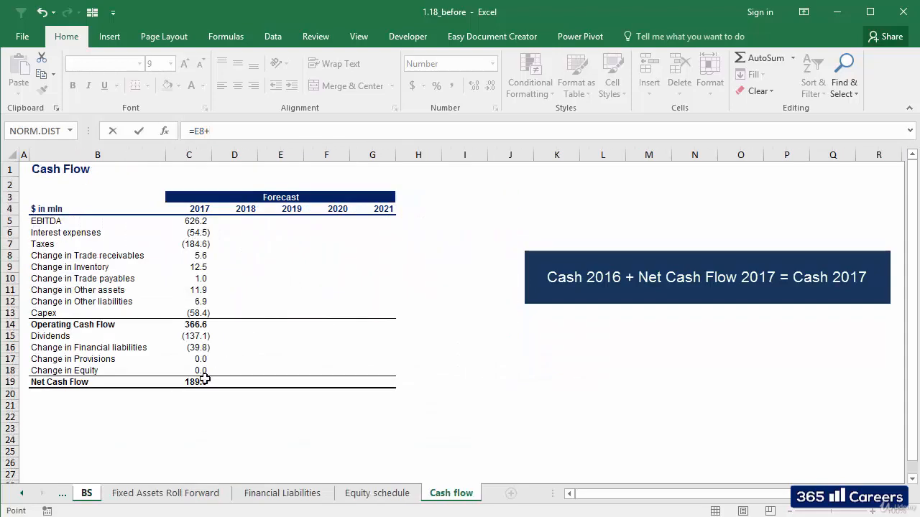
pyautogui.click(199, 381)
pyautogui.press('Return')
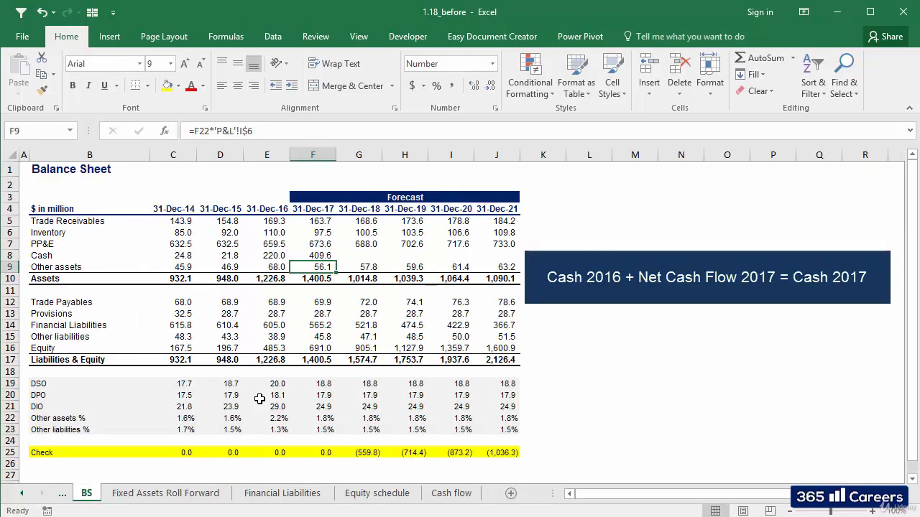
pyautogui.press('Up')
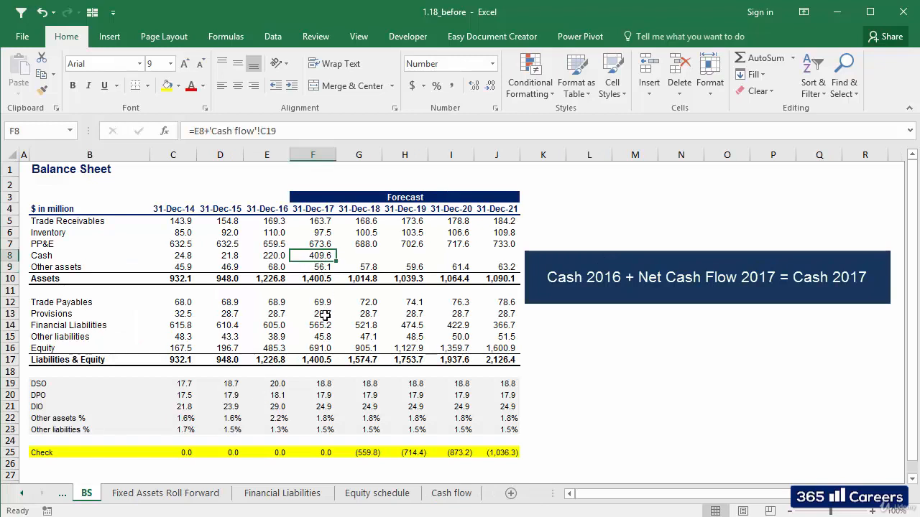
pyautogui.click(326, 453)
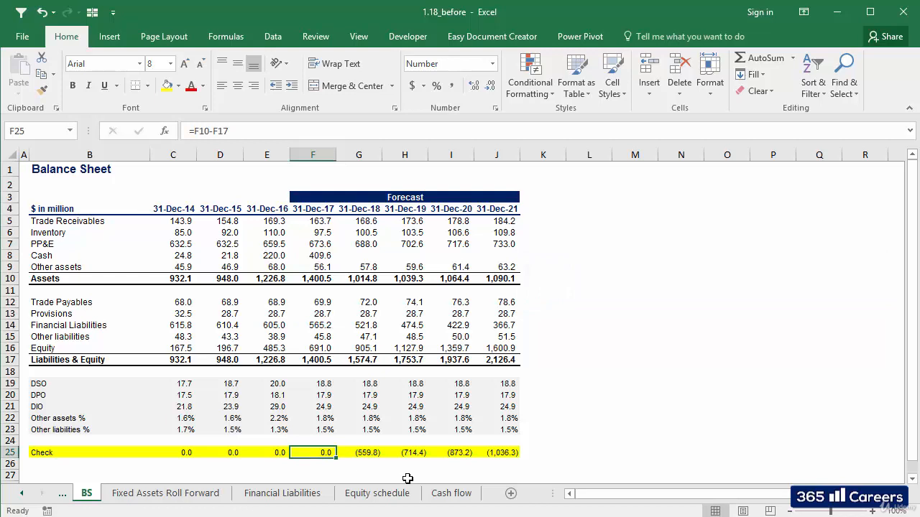
# Step: Copy the 2017 Cash formula from F8 of the balance sheet across 2018 to 2021 in G8:J8
pyautogui.click(323, 256)
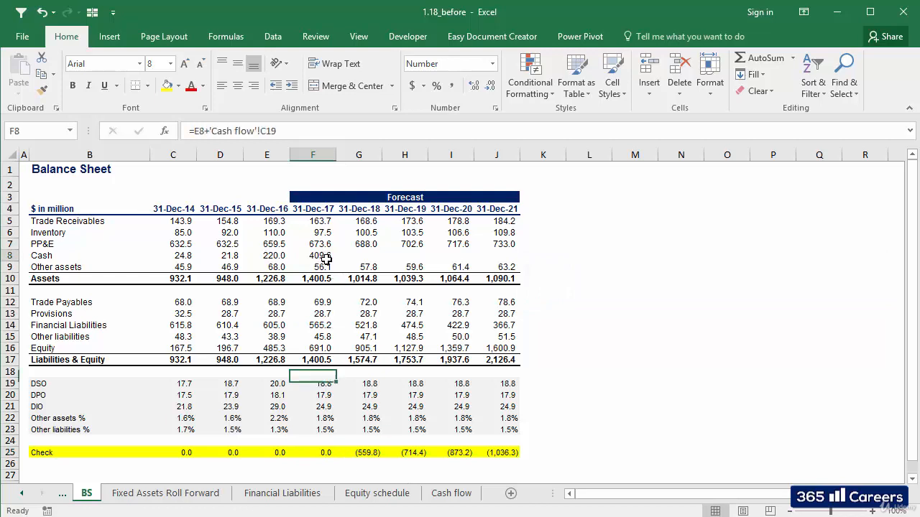
pyautogui.hotkey('ctrl', 'c')
pyautogui.press('Right')
pyautogui.hotkey('shift', 'Right')
pyautogui.hotkey('shift', 'Right')
pyautogui.hotkey('shift', 'Right')
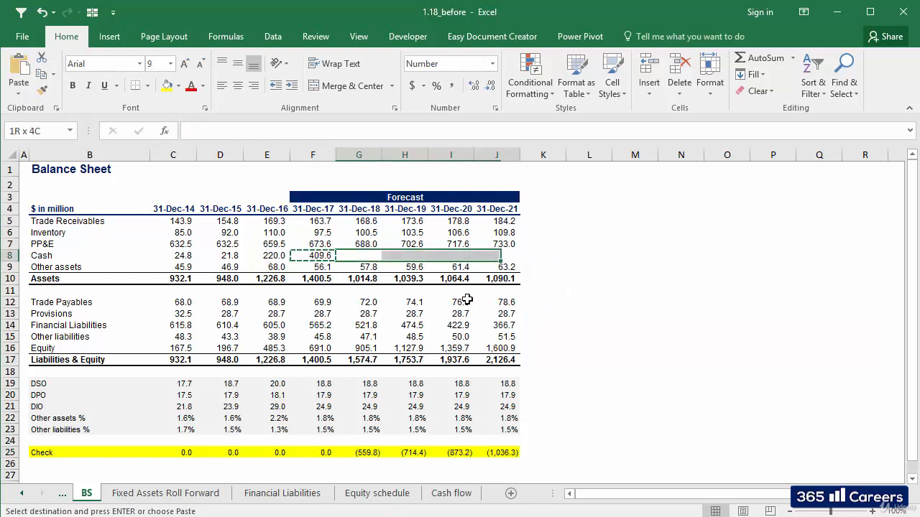
pyautogui.hotkey('ctrl', 'v')
# Step: Copy the 2017 formulas in C5:C19 of the Cash flow sheet across the 2018 to 2021 columns D through G
pyautogui.hotkey('ctrl', 'pagedown')
pyautogui.hotkey('ctrl', 'pagedown')
pyautogui.hotkey('ctrl', 'pagedown')
pyautogui.hotkey('ctrl', 'pagedown')
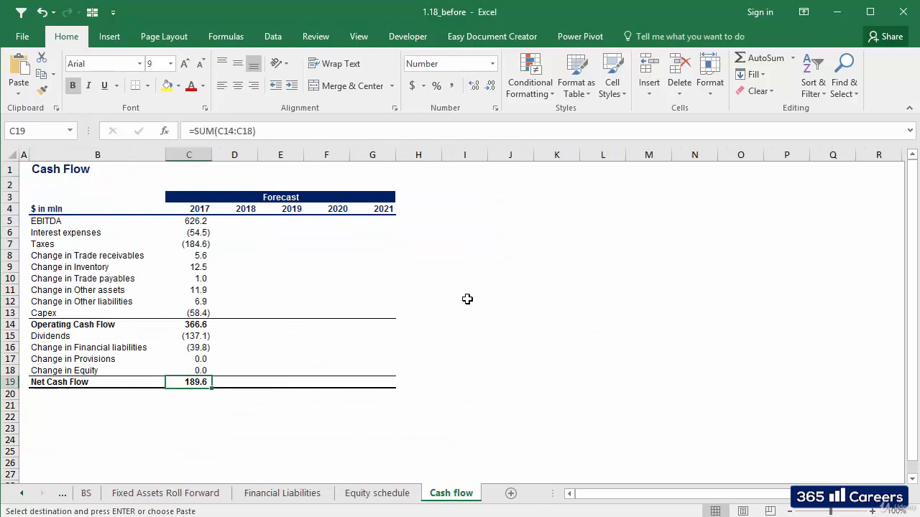
pyautogui.moveTo(204, 223); pyautogui.dragTo(193, 385)
pyautogui.hotkey('ctrl', 'c')
pyautogui.press('Right')
pyautogui.hotkey('shift', 'Right')
pyautogui.hotkey('shift', 'Right')
pyautogui.hotkey('shift', 'Right')
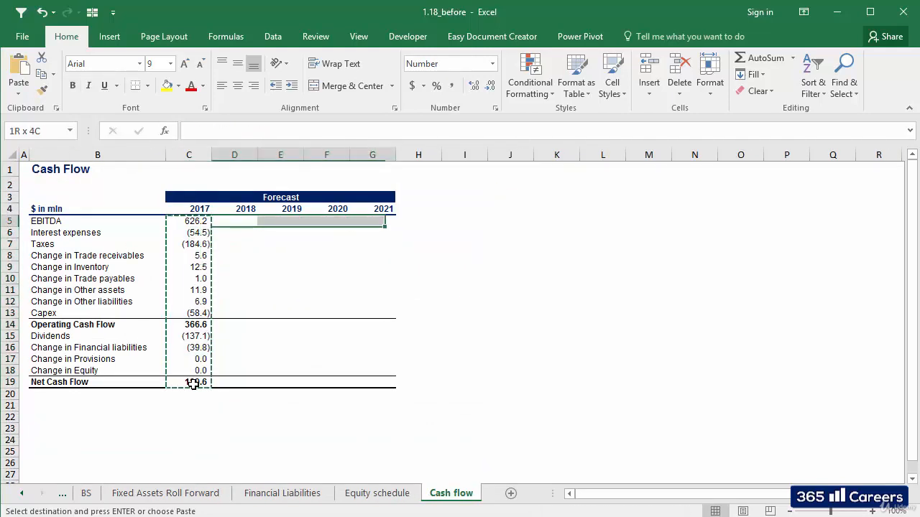
pyautogui.hotkey('ctrl', 'v')
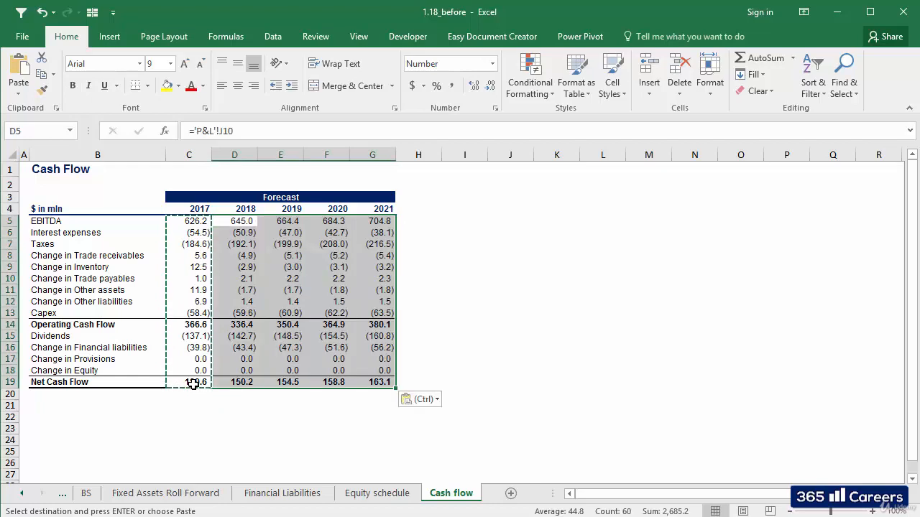
# Step: Review the 2018 to 2021 balance checks in G25:J25 of the BS sheet and switch to the P&L sheet
pyautogui.click(89, 494)
pyautogui.moveTo(369, 452); pyautogui.dragTo(505, 453)
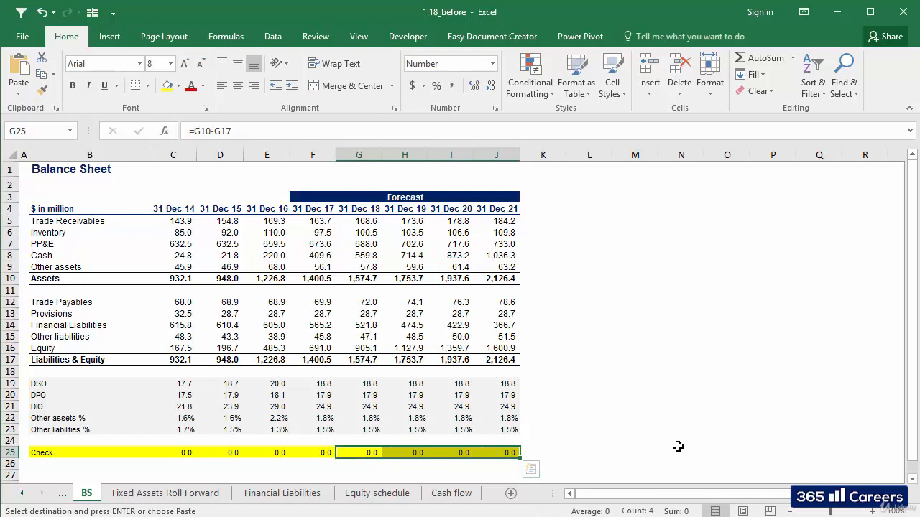
pyautogui.click(676, 443)
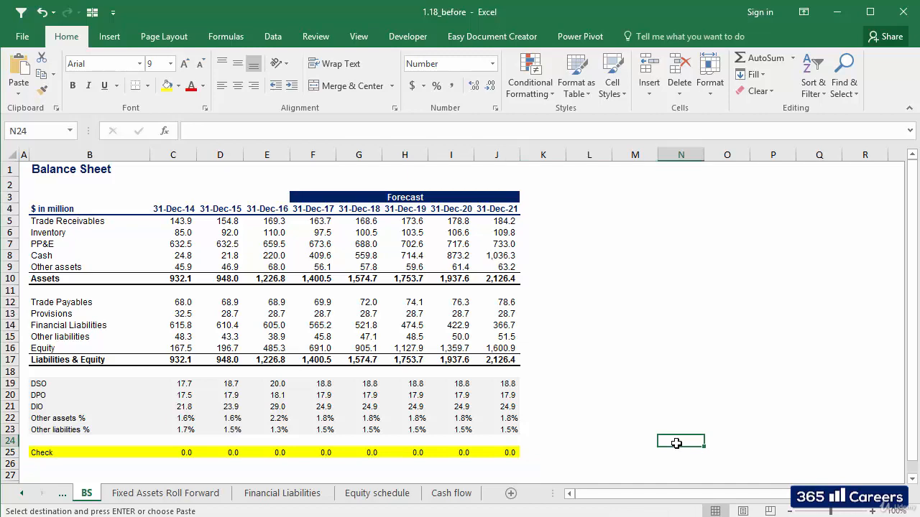
pyautogui.hotkey('ctrl', 'pageup')
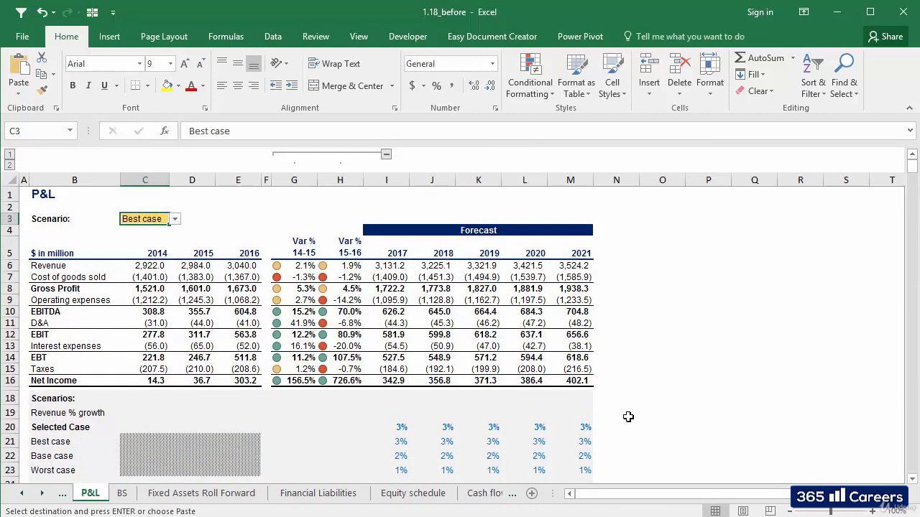
# Step: Clear the pending copy selection on the Cash flow sheet and return to the BS sheet
pyautogui.hotkey('ctrl', 'pagedown')
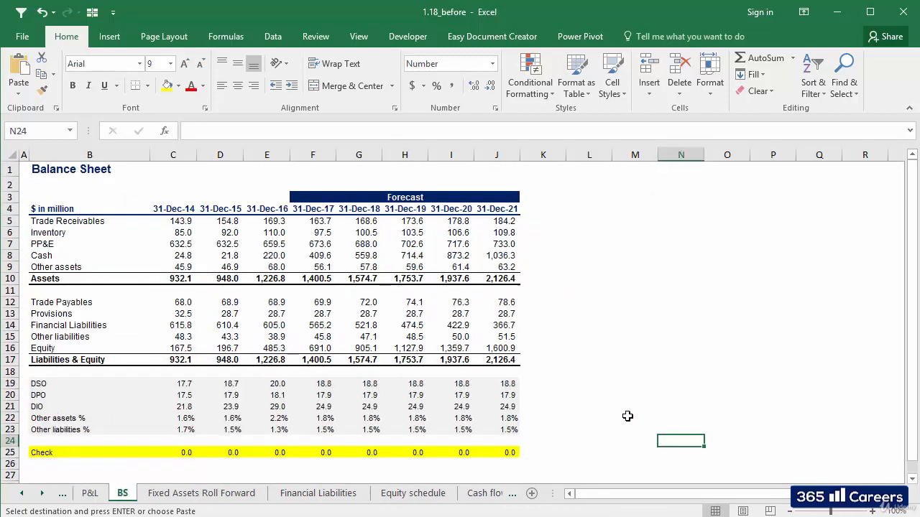
pyautogui.click(493, 493)
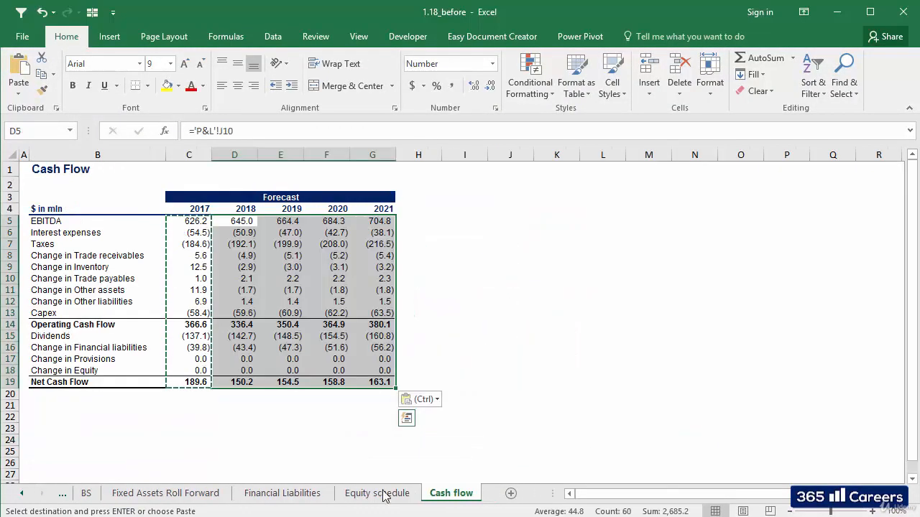
pyautogui.press('Escape')
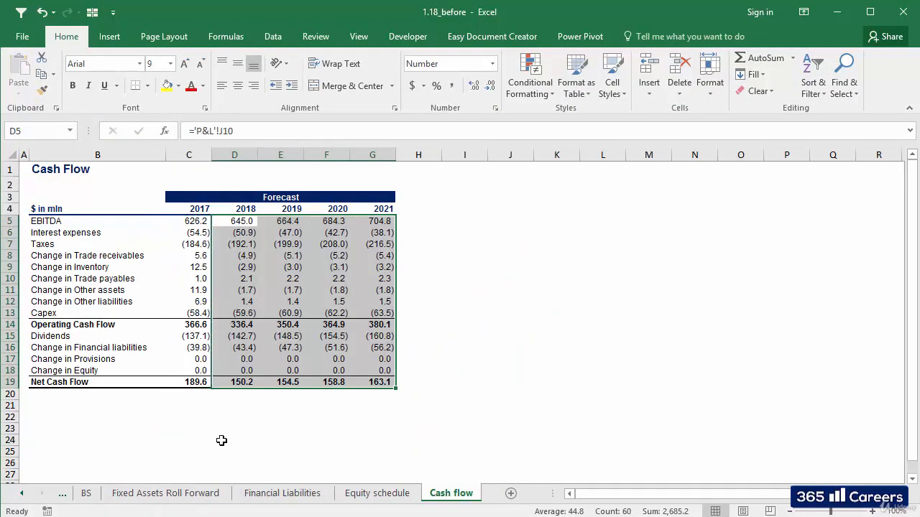
pyautogui.click(88, 493)
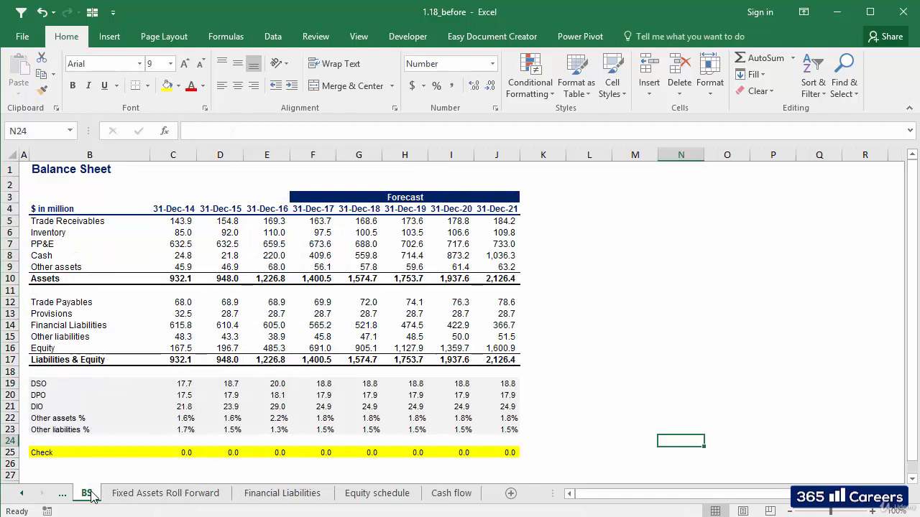
# Step: Set the scenario in C3 of the P&L sheet to Base case
pyautogui.hotkey('ctrl', 'pageup')
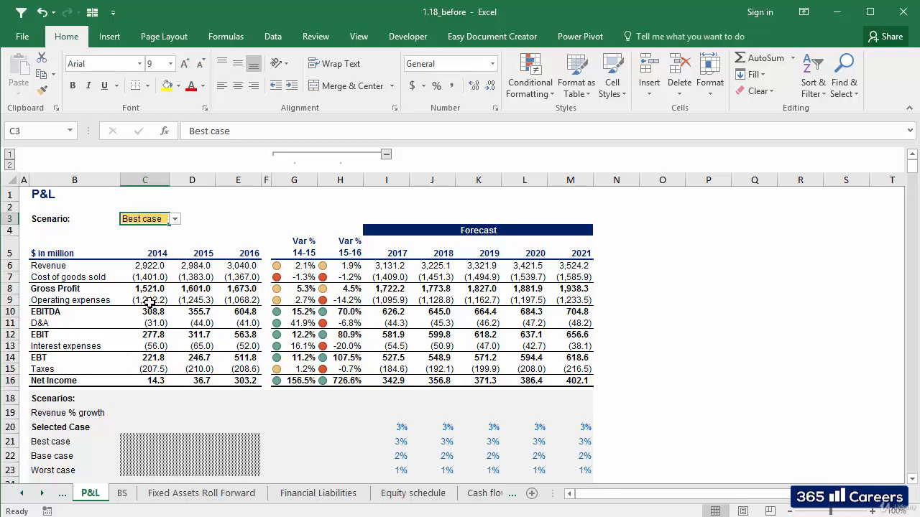
pyautogui.click(175, 220)
pyautogui.click(159, 219)
pyautogui.click(176, 219)
pyautogui.click(166, 240)
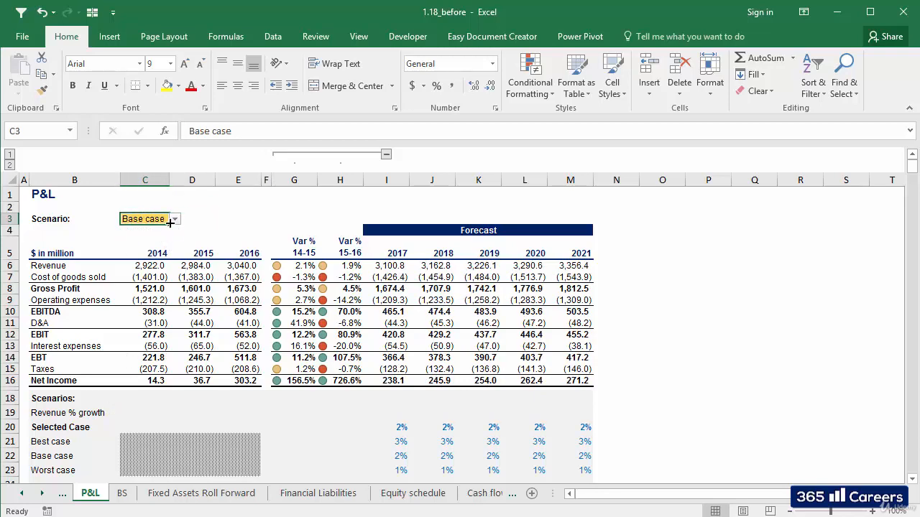
# Step: Change the P&L scenario in C3 to Worst case and inspect the balance checks in row 25 of the BS sheet
pyautogui.click(174, 219)
pyautogui.click(164, 248)
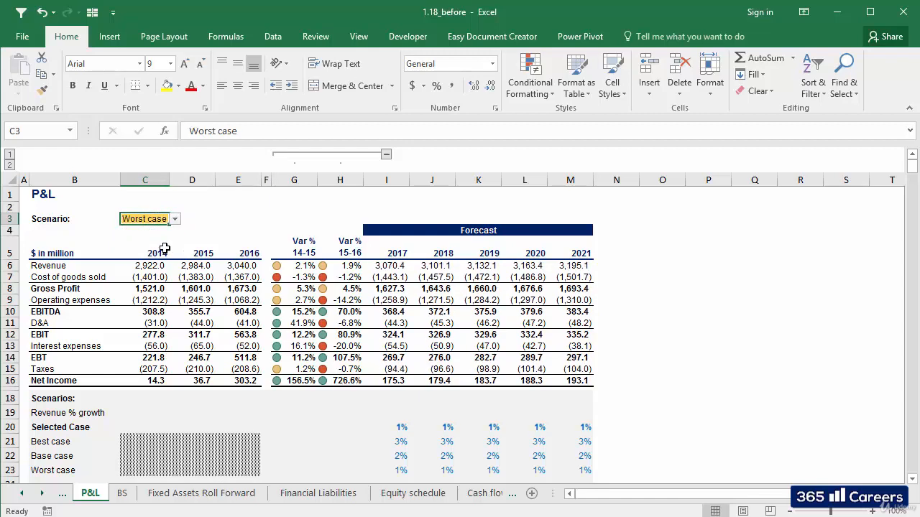
pyautogui.hotkey('ctrl', 'pagedown')
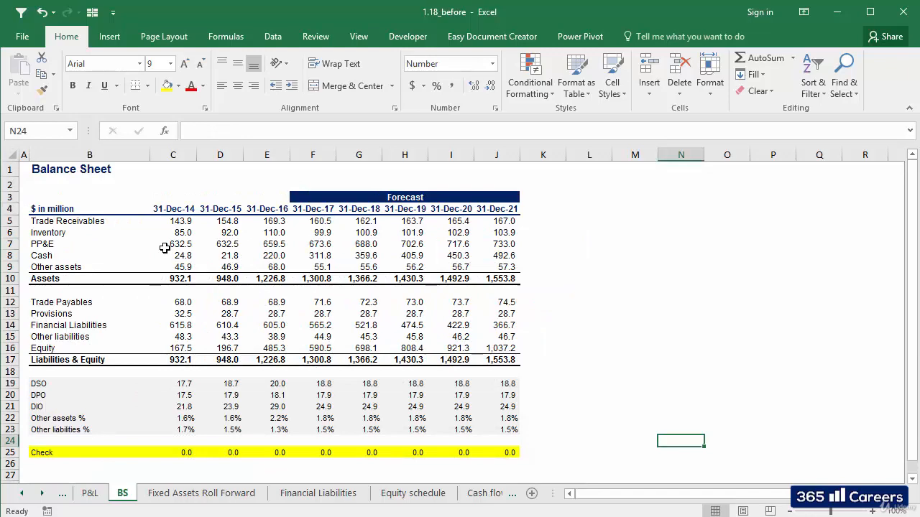
# Step: Set the P&L scenario in C3 back to Best case and review the balance checks on the BS sheet
pyautogui.hotkey('ctrl', 'pageup')
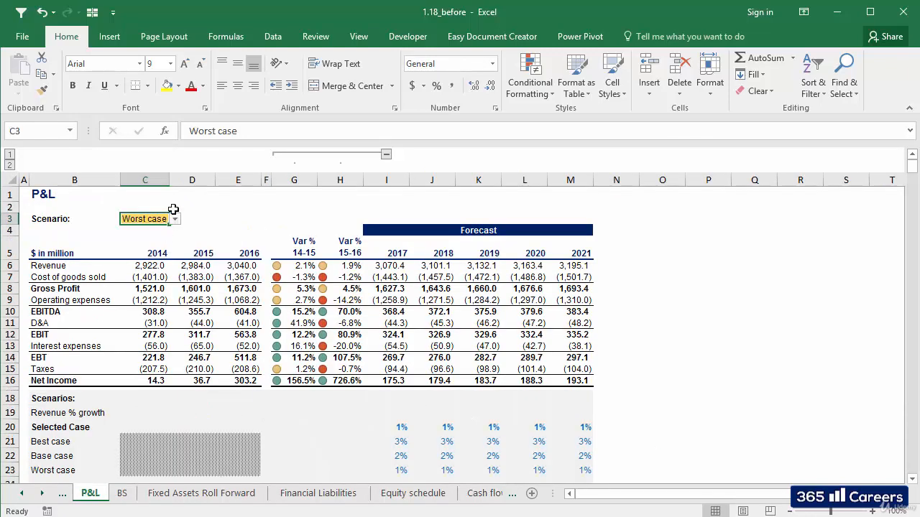
pyautogui.click(174, 219)
pyautogui.click(170, 230)
pyautogui.hotkey('ctrl', 'pagedown')
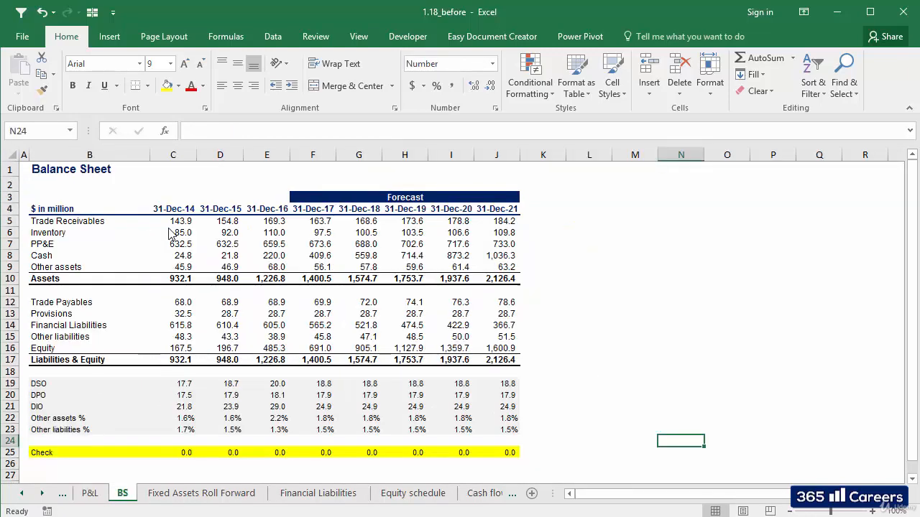